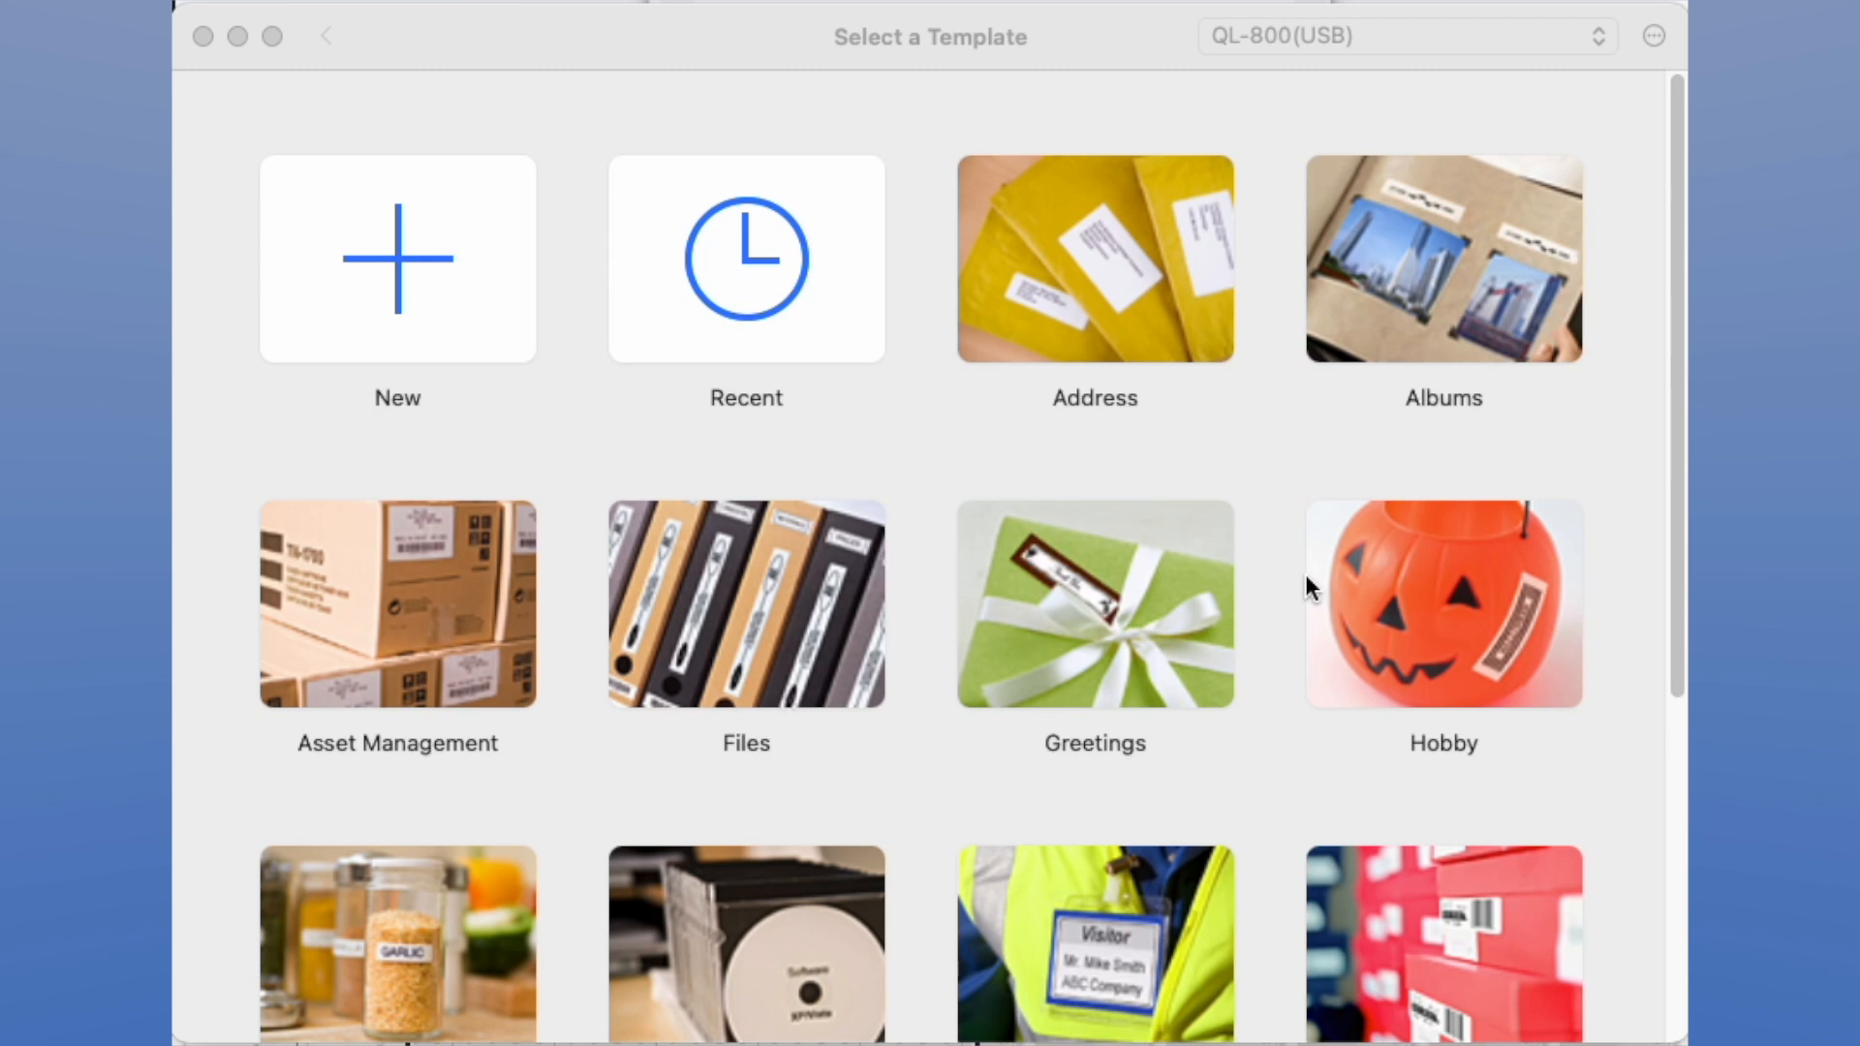
Create a new blank label and connect csv-4c4c7a323d6dw737776864a4972398ff5.csv from the brother_import folder as its database
left_click(617, 38)
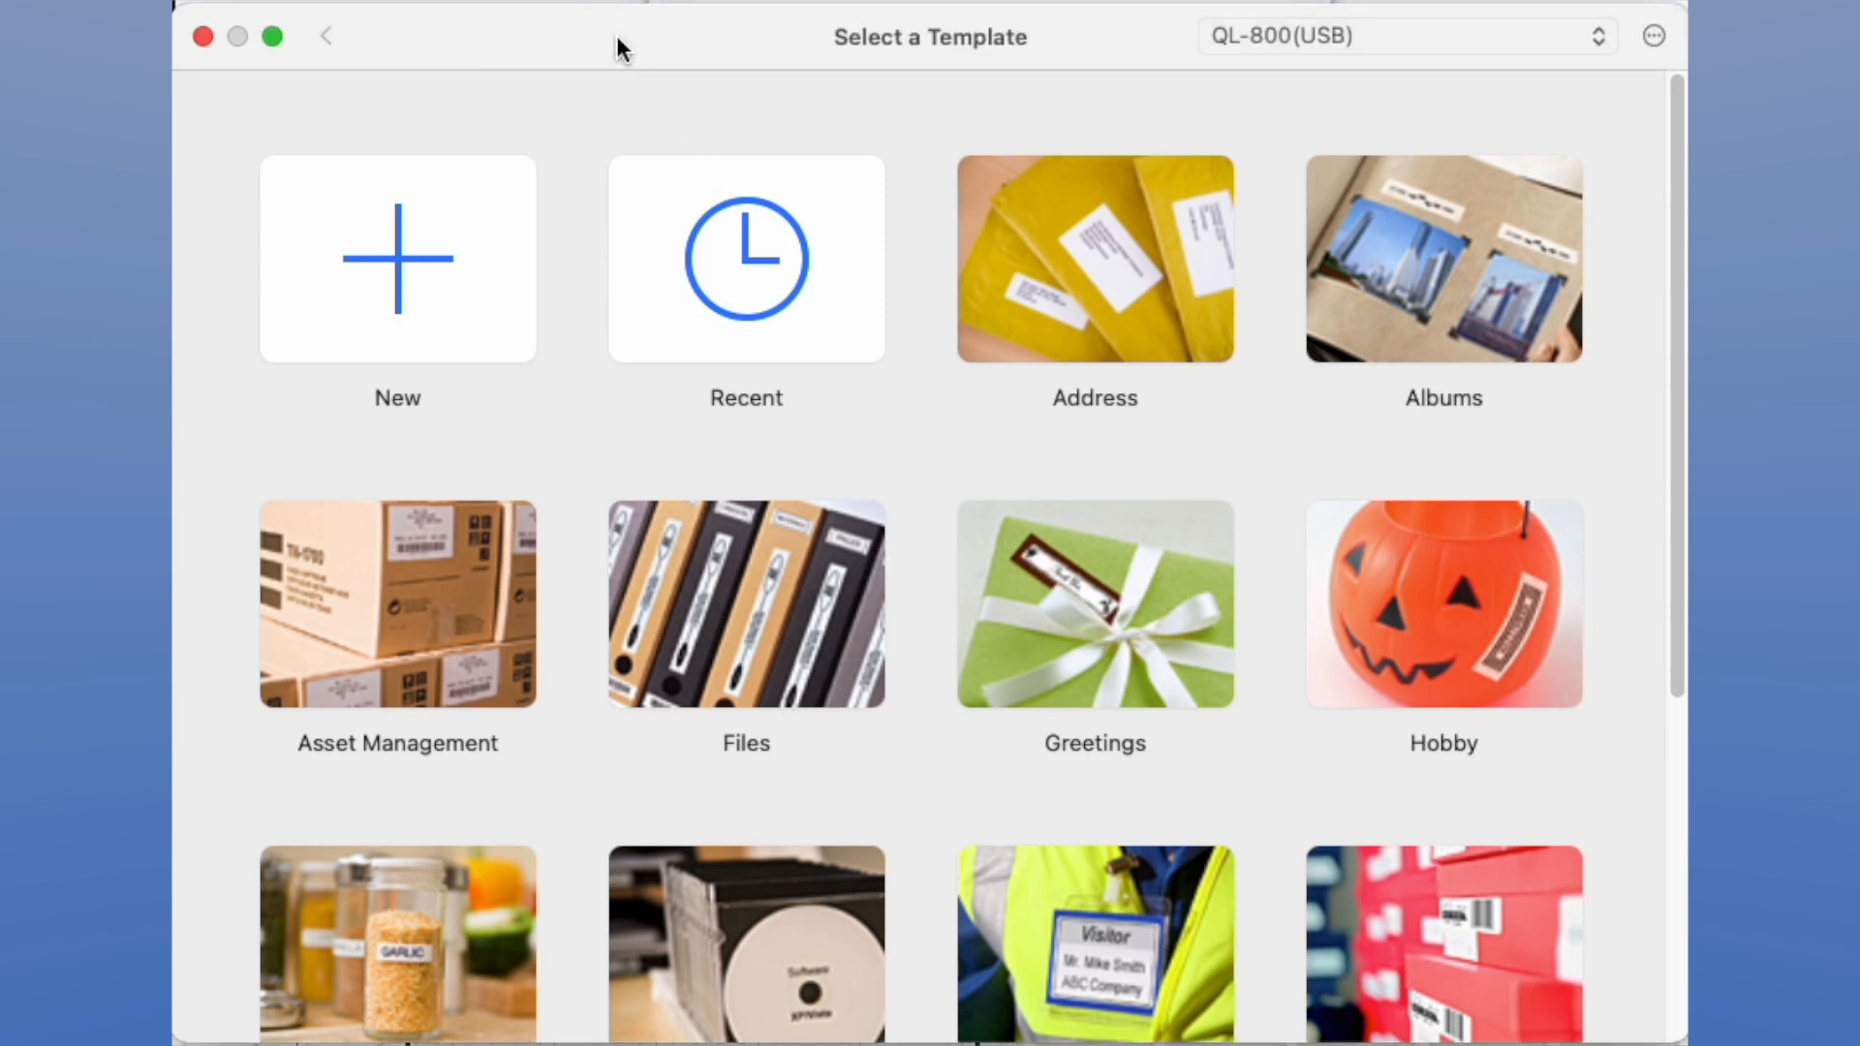
left_click(483, 264)
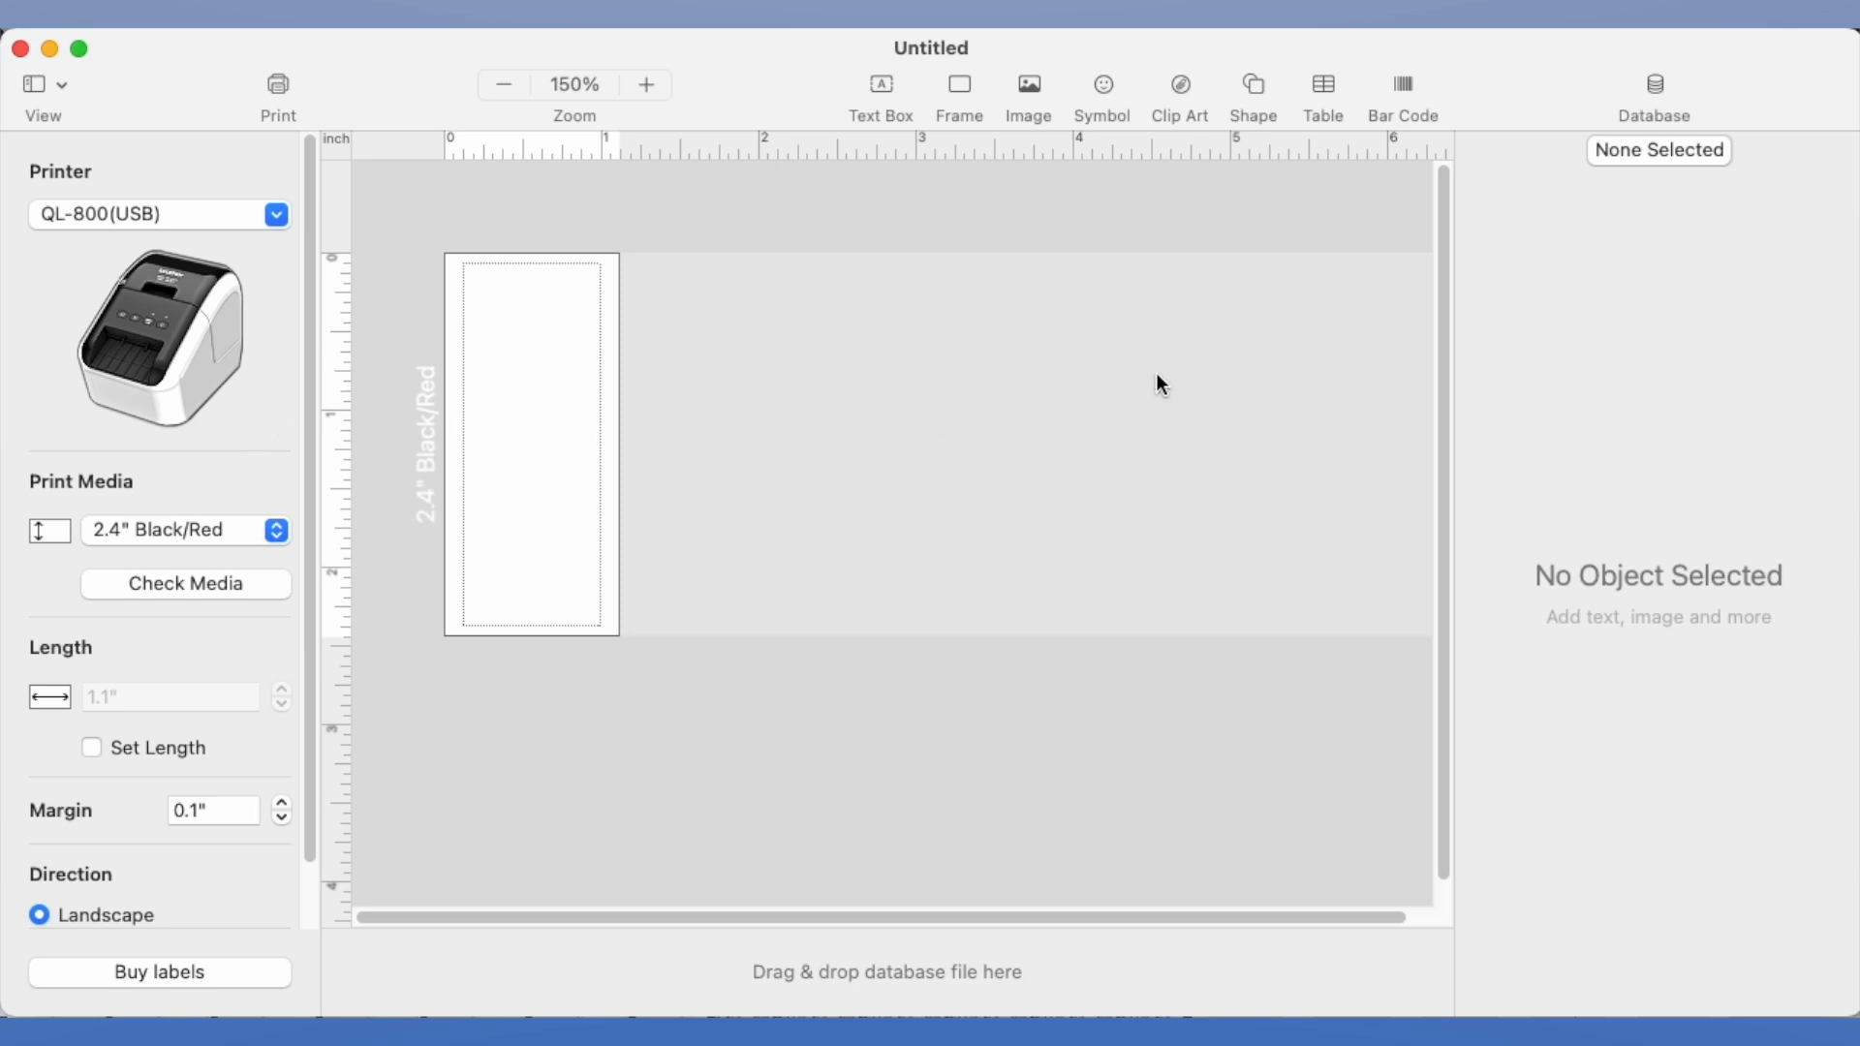
left_click(1652, 89)
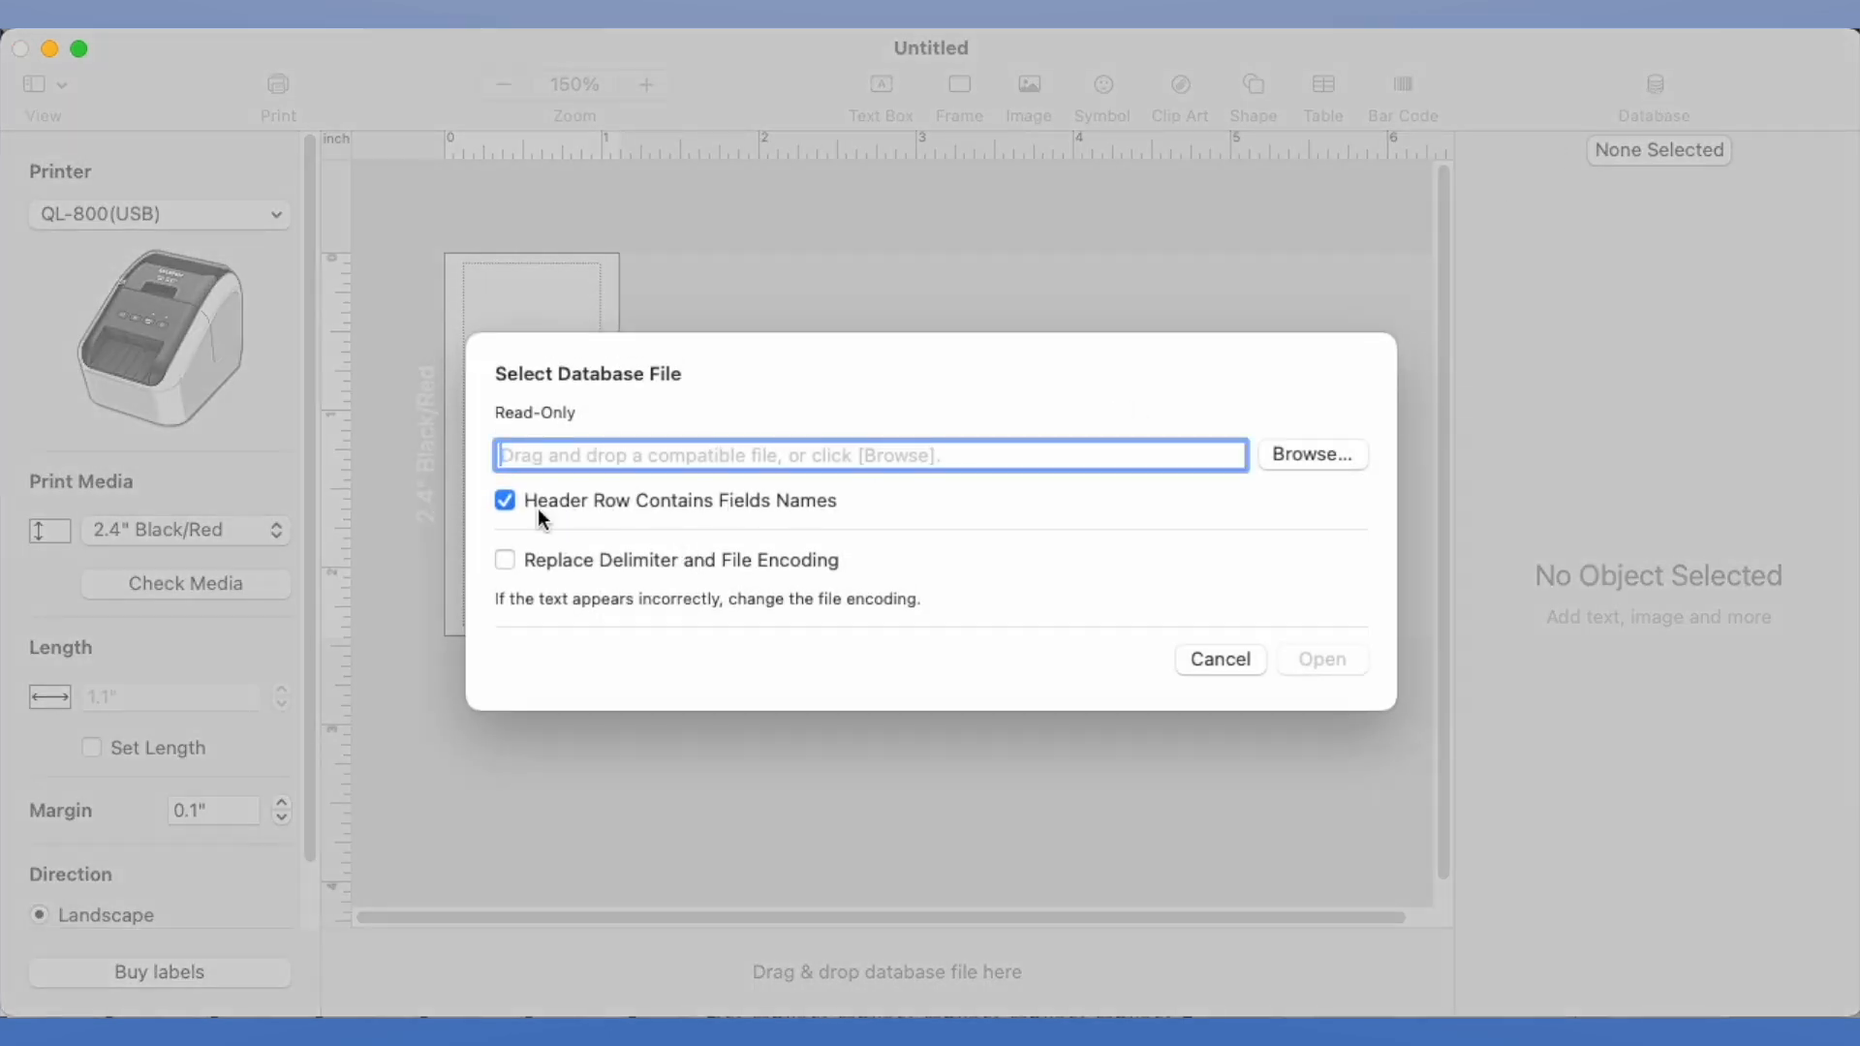
left_click(1327, 458)
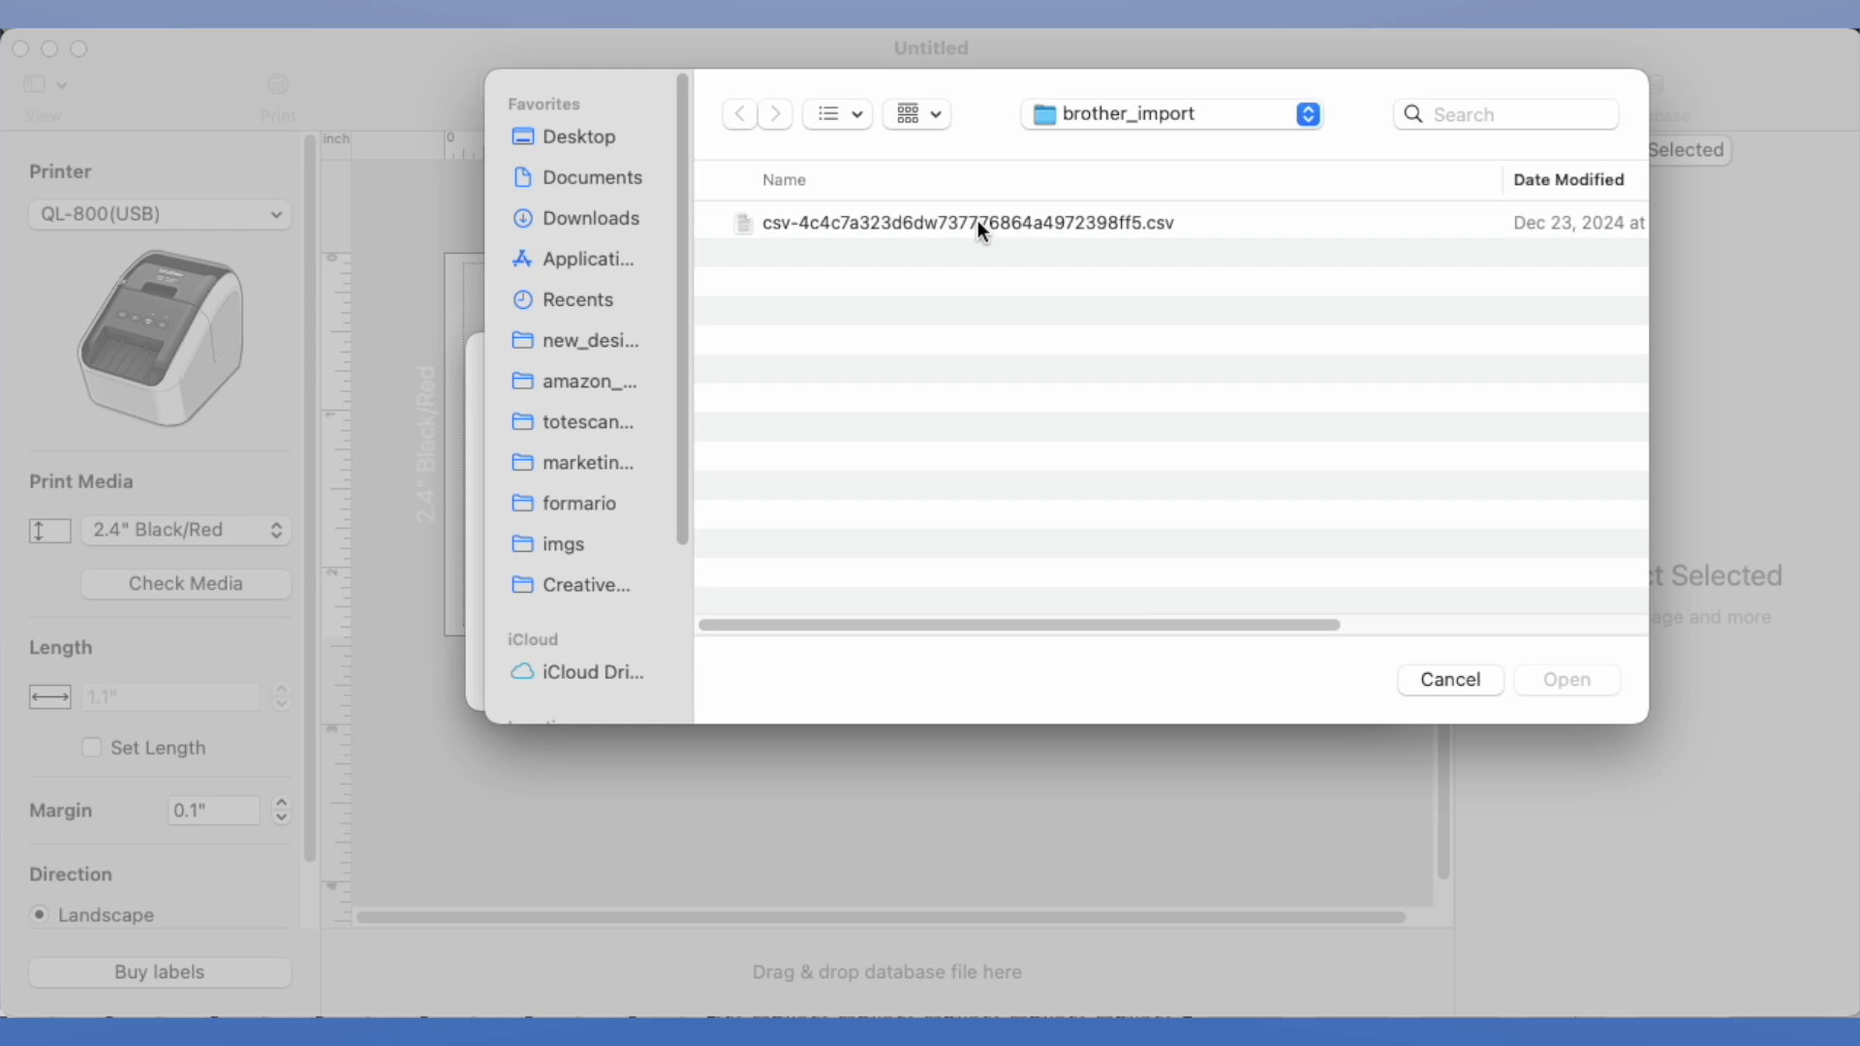
left_click(1008, 225)
left_click(1577, 680)
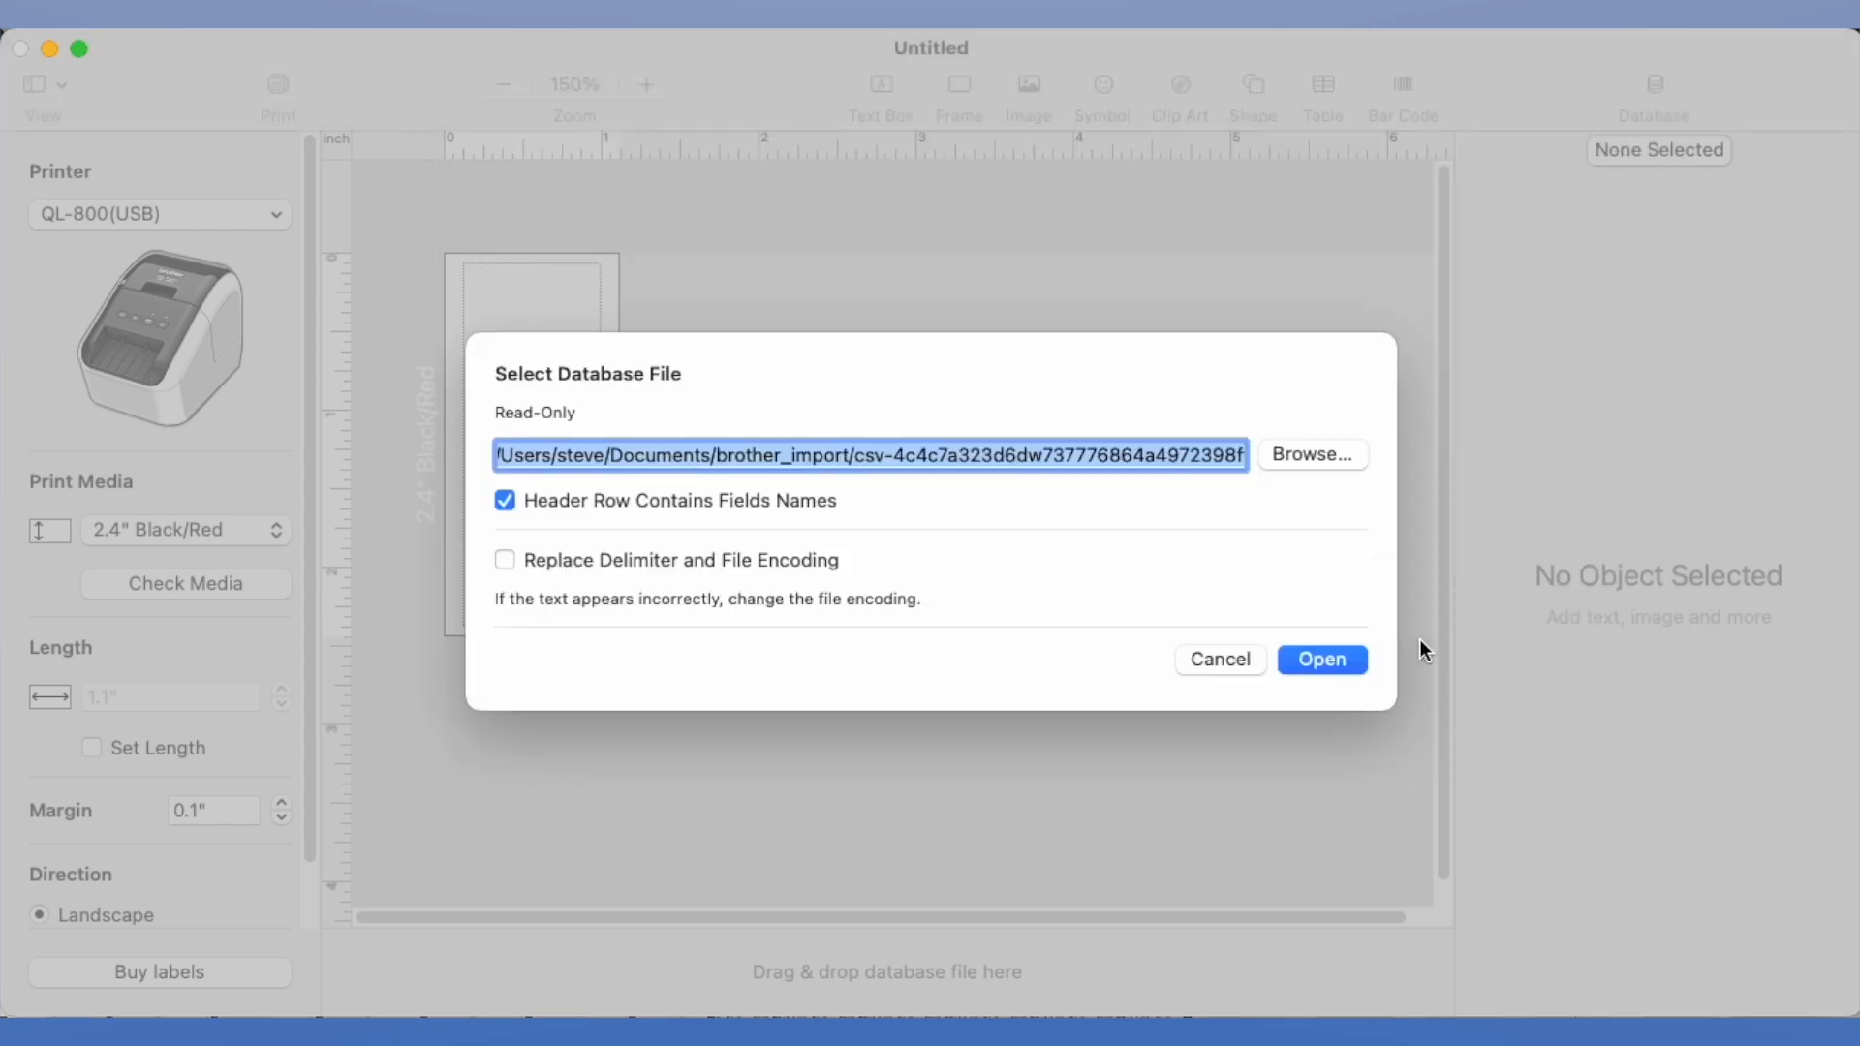
left_click(1319, 660)
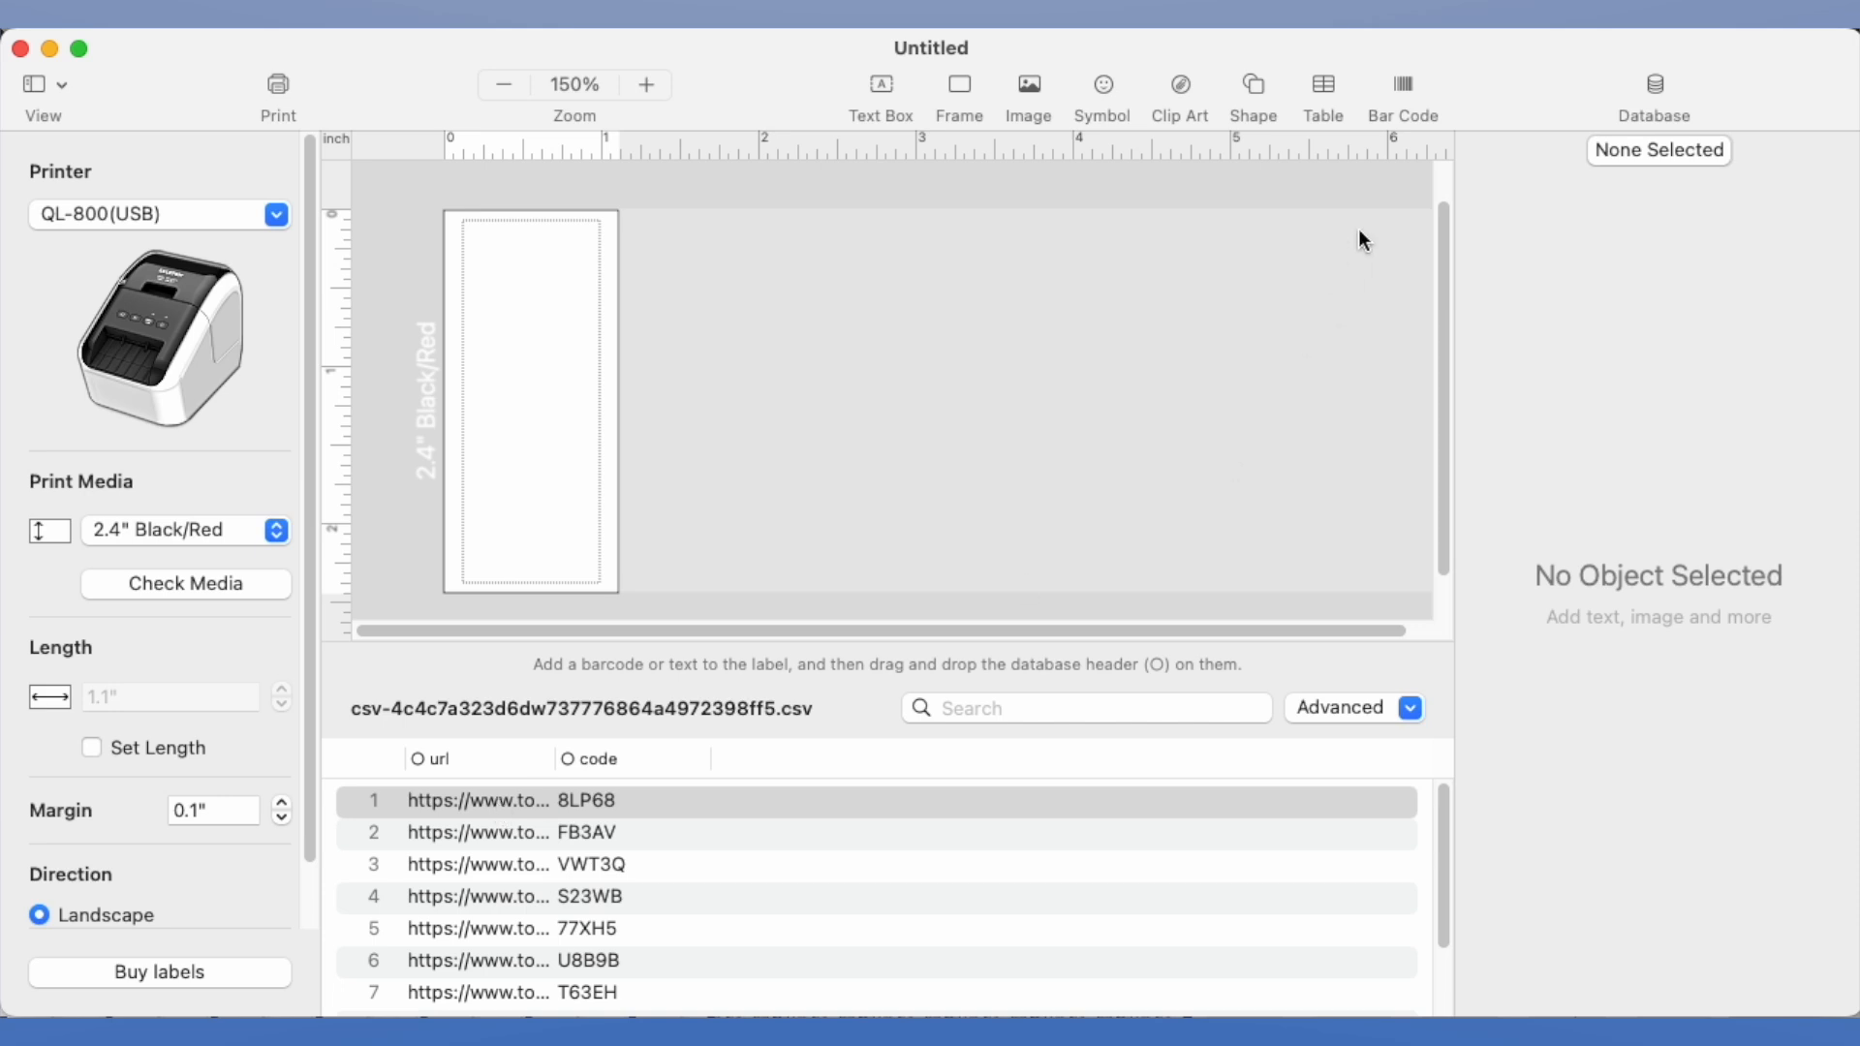
Insert a QR code with the placeholder data W and link it to the database's url field
left_click(1406, 87)
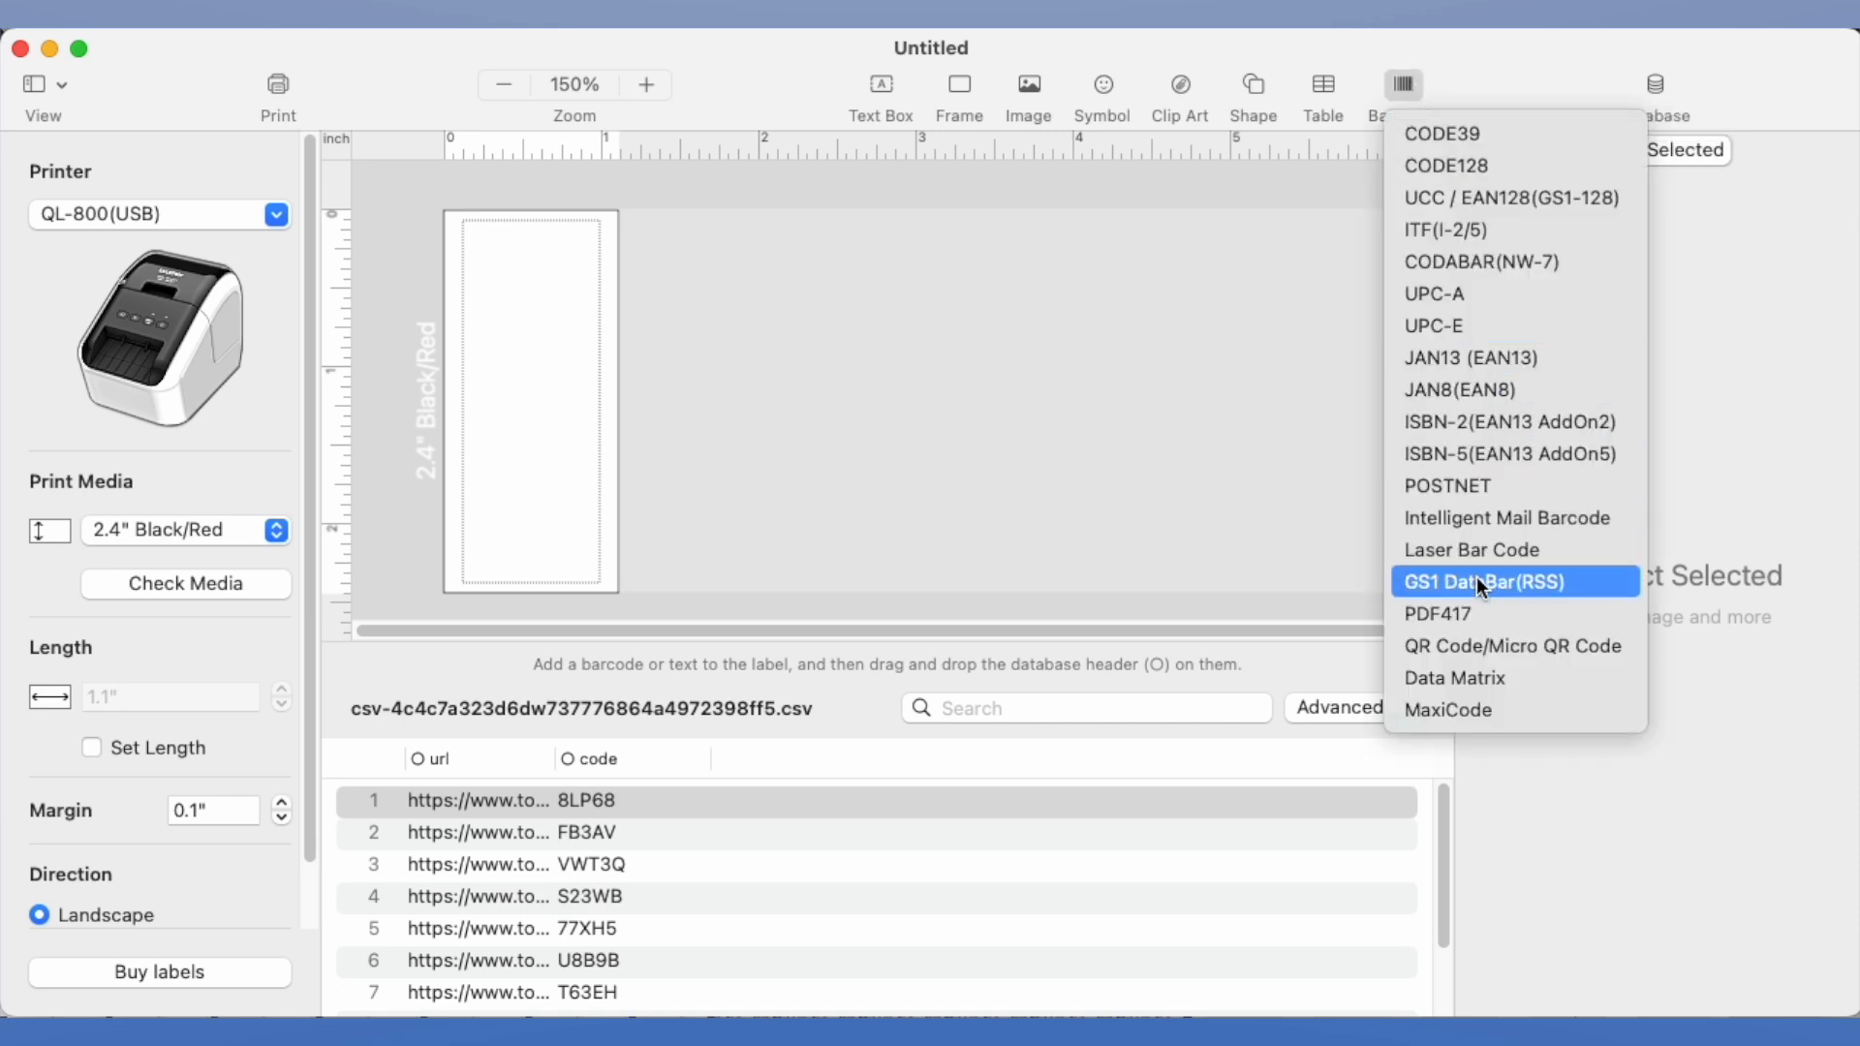
left_click(1501, 645)
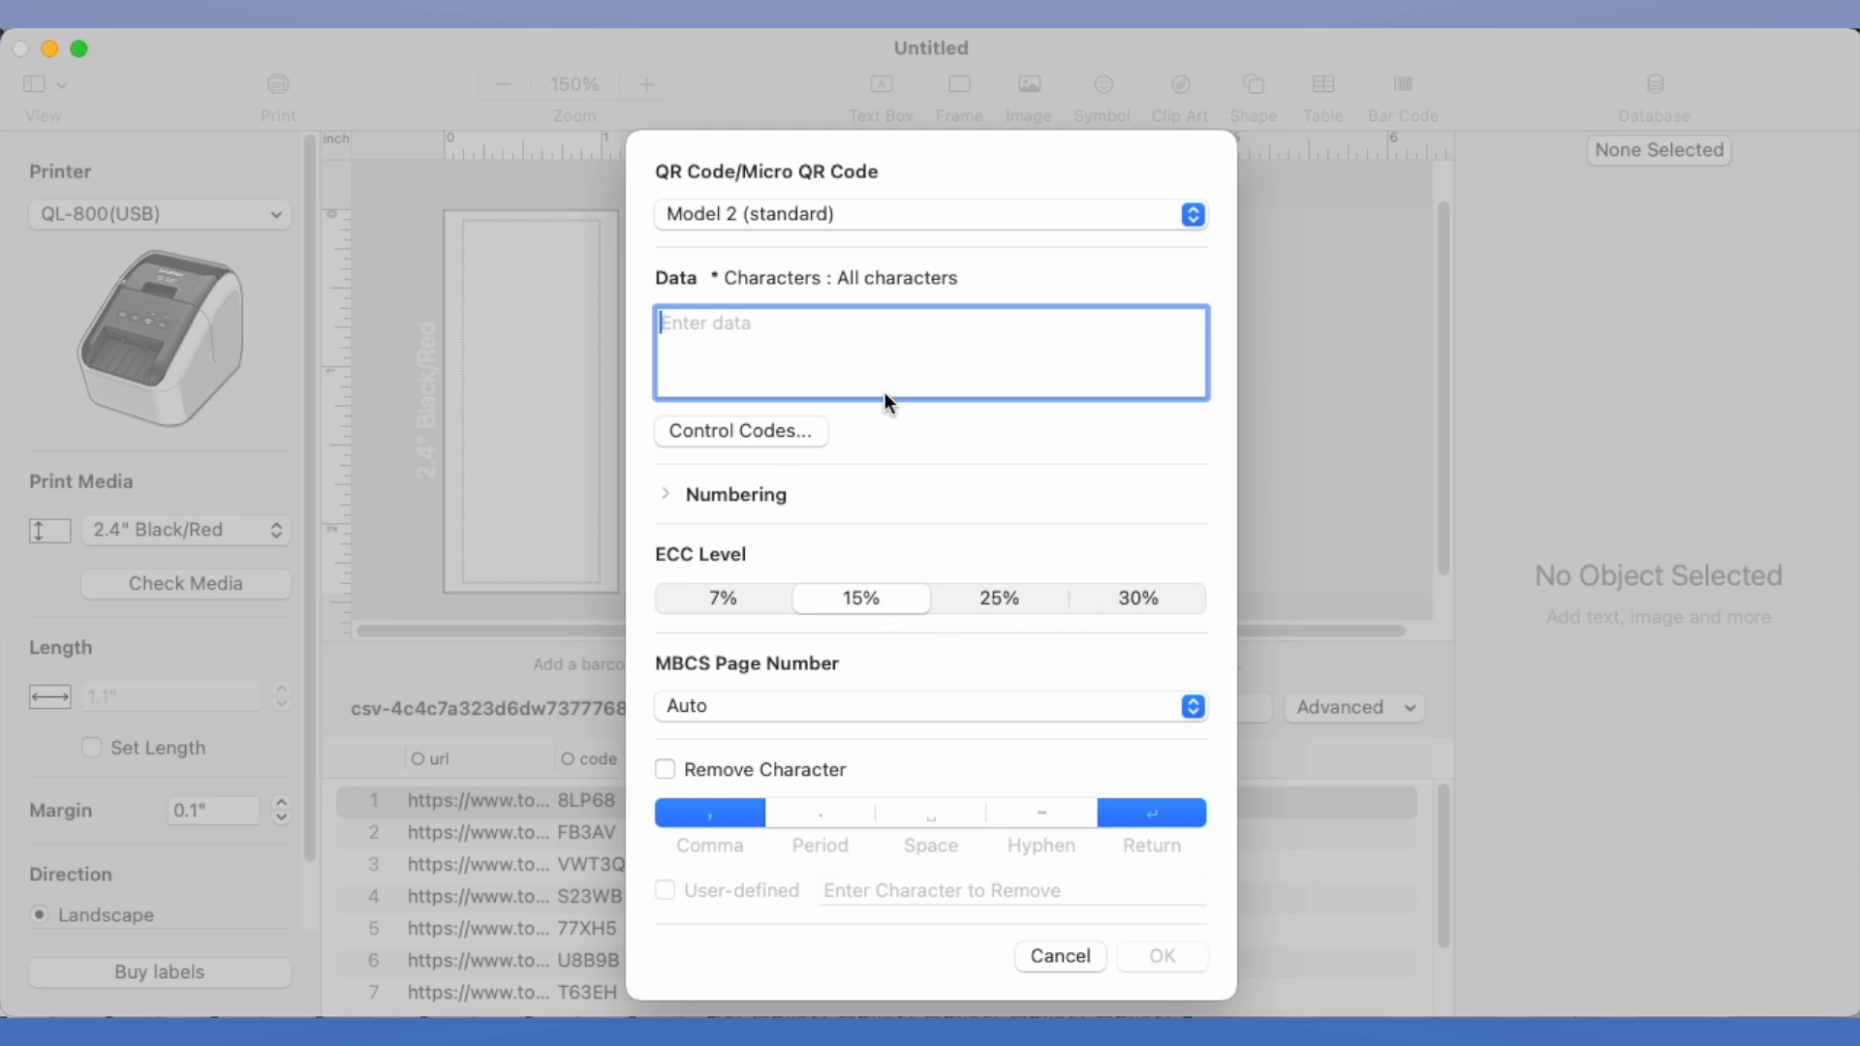
type("W")
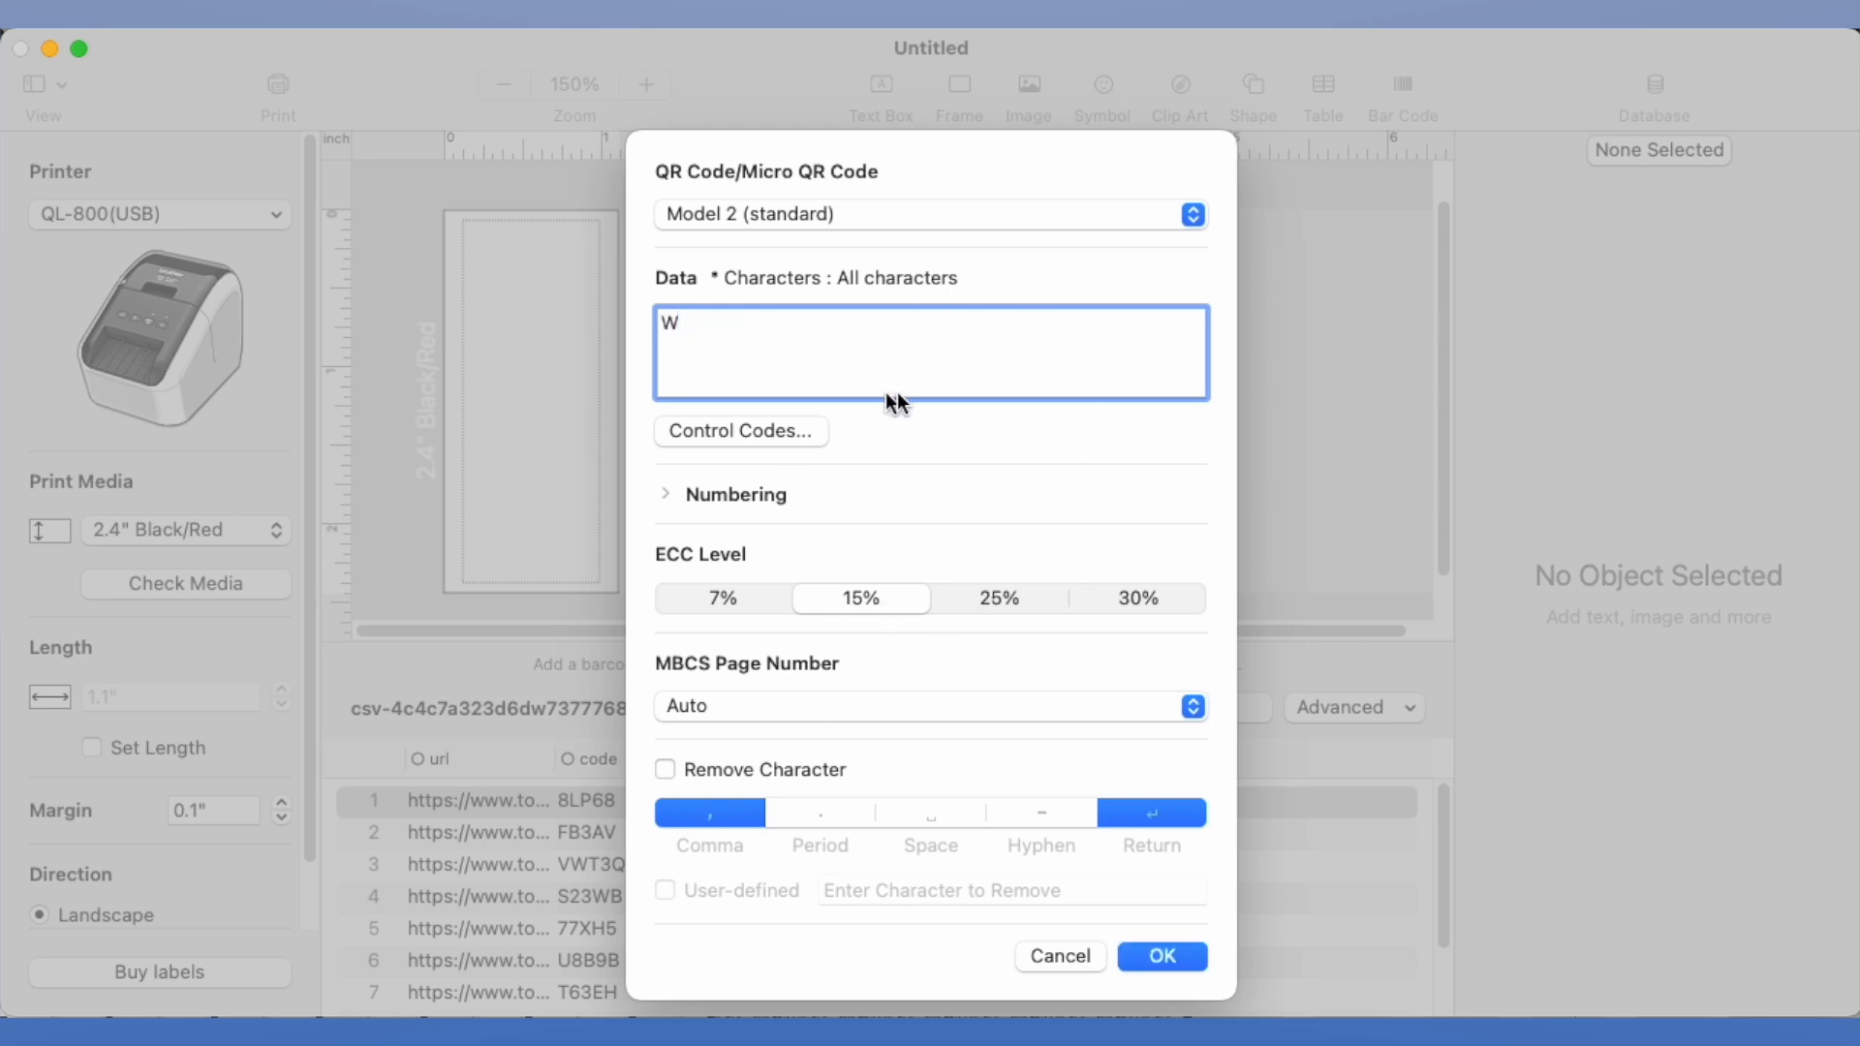
left_click(1155, 957)
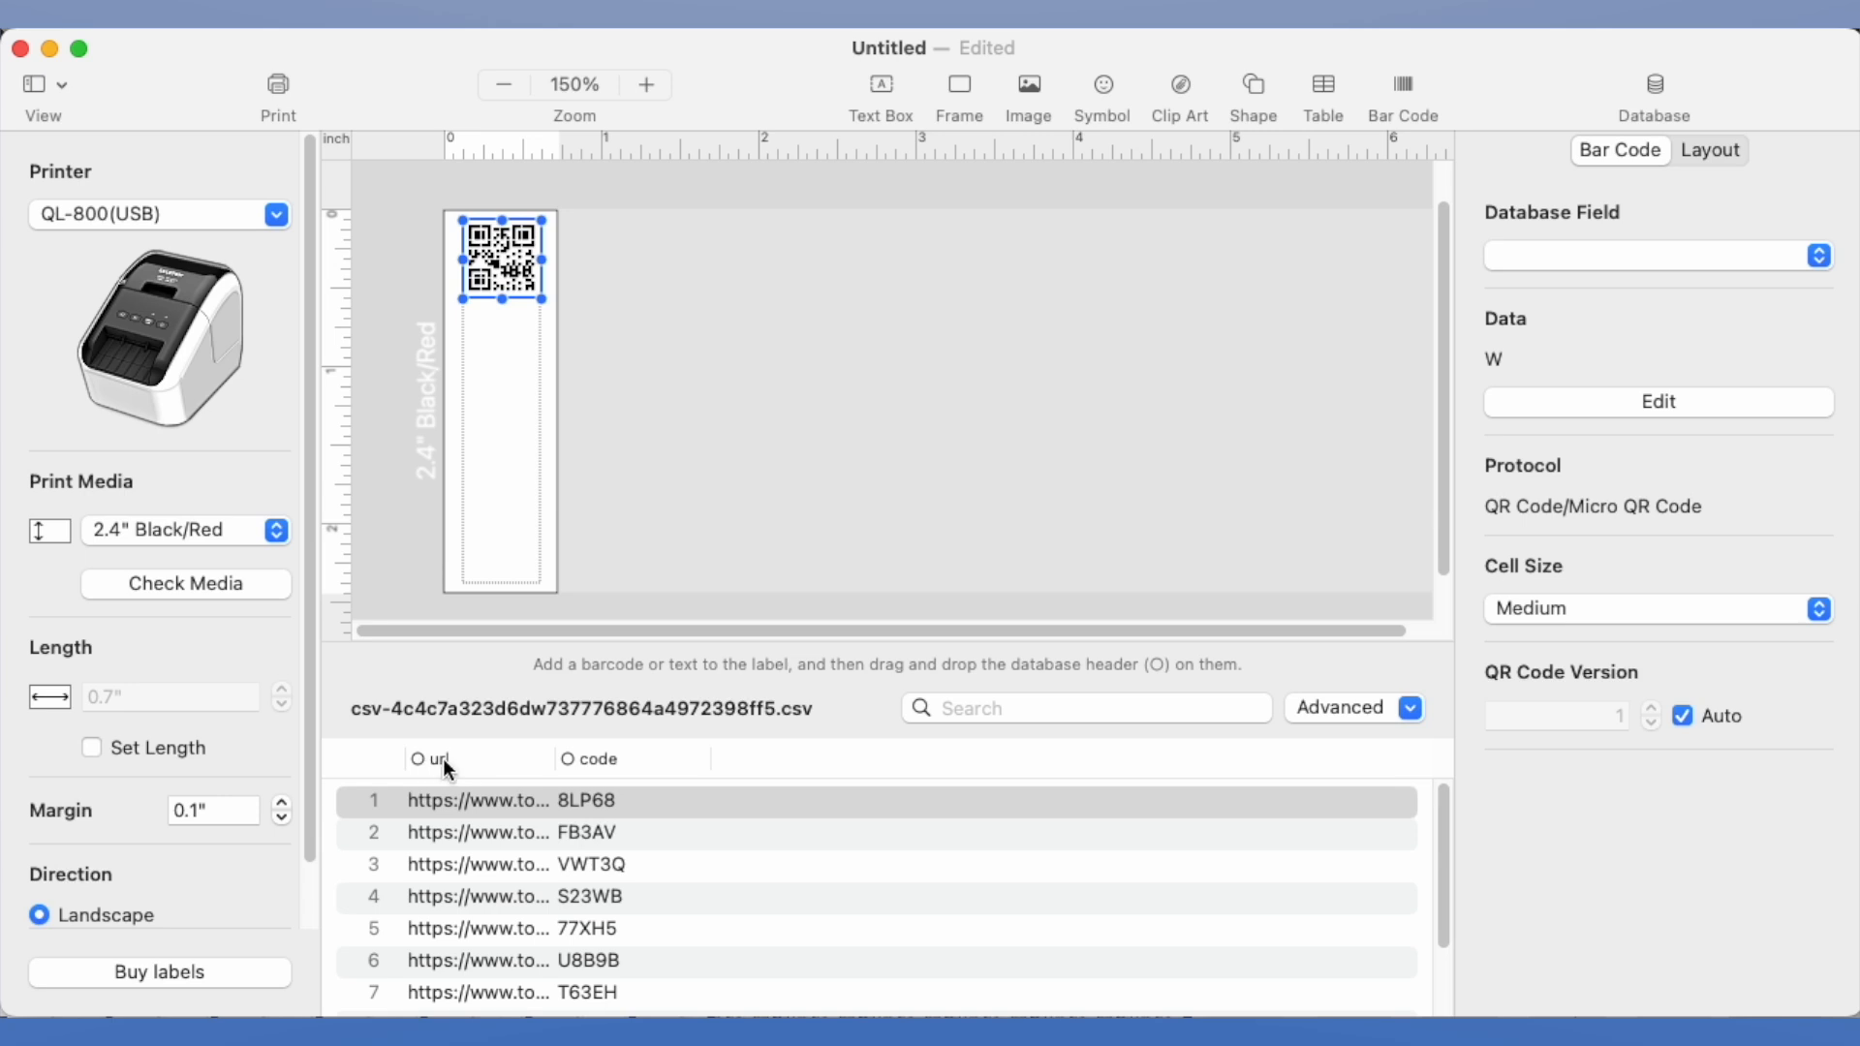
left_click_drag(444, 758, 543, 283)
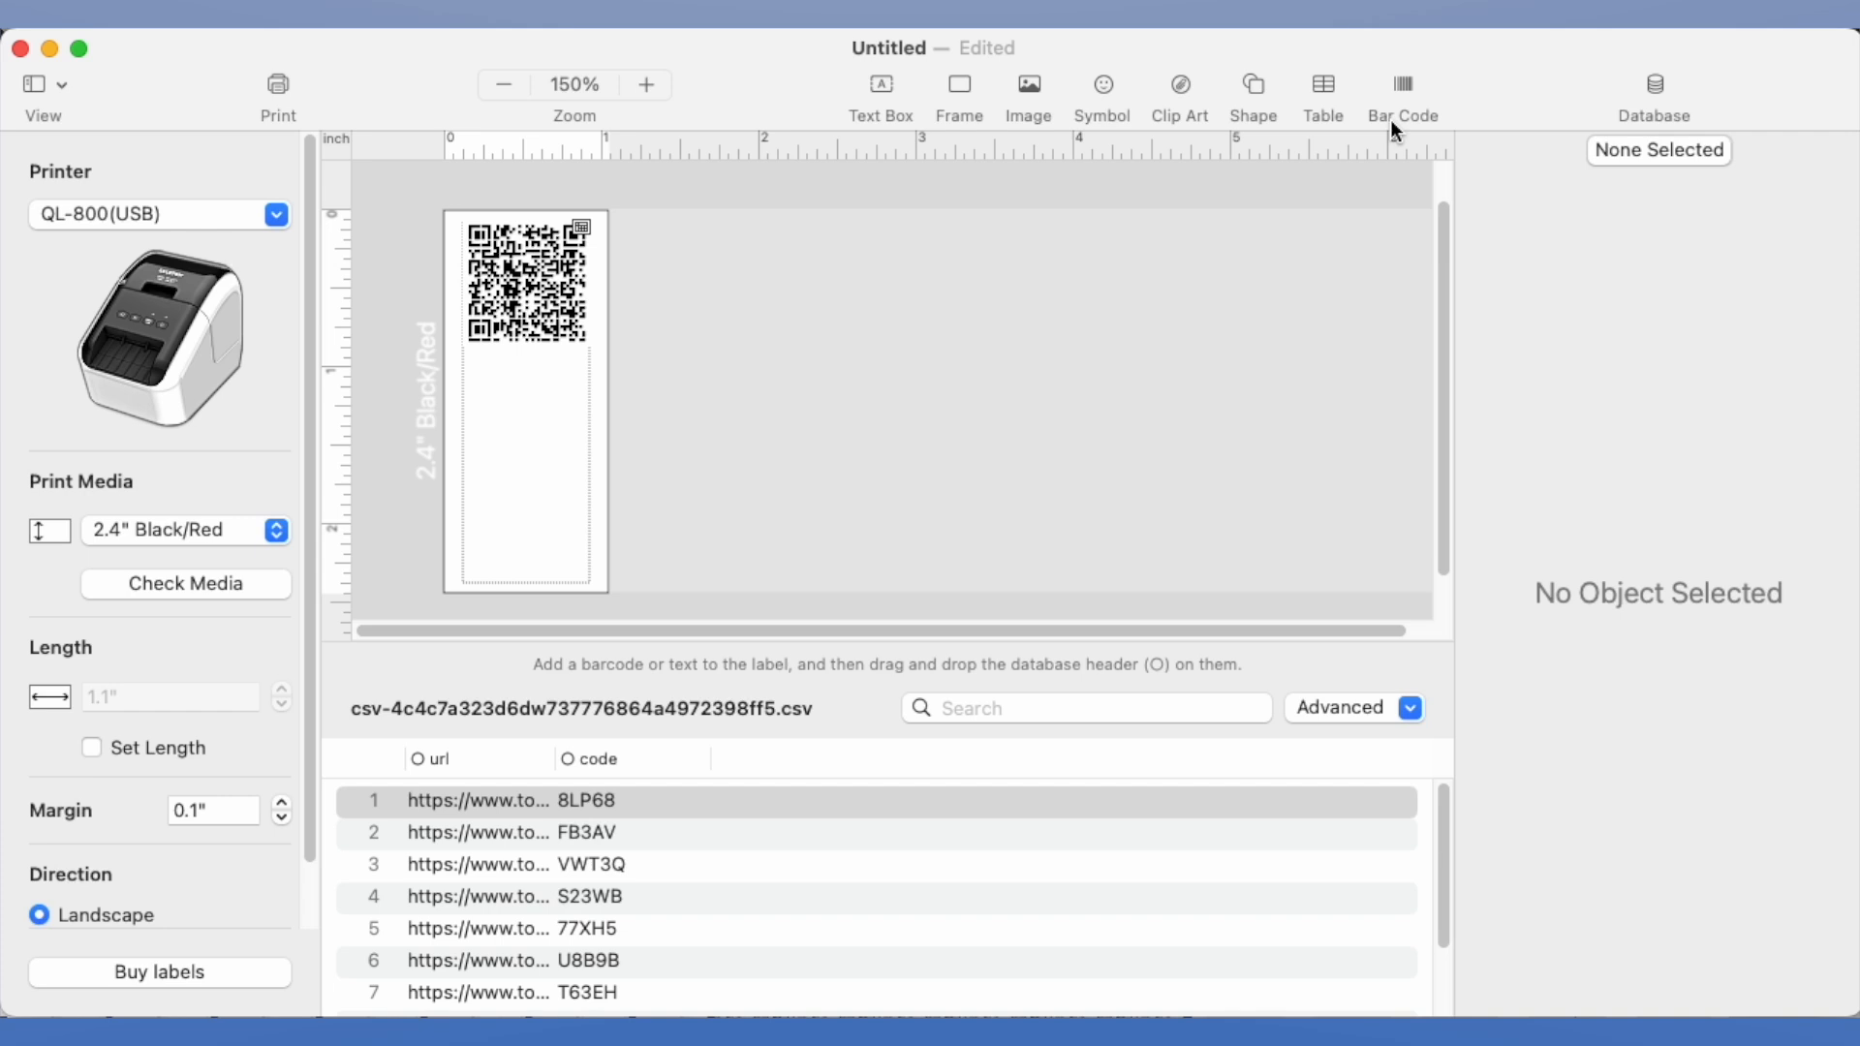
Add a text box below the QR code with the placeholder W and link it to the code field
left_click(876, 93)
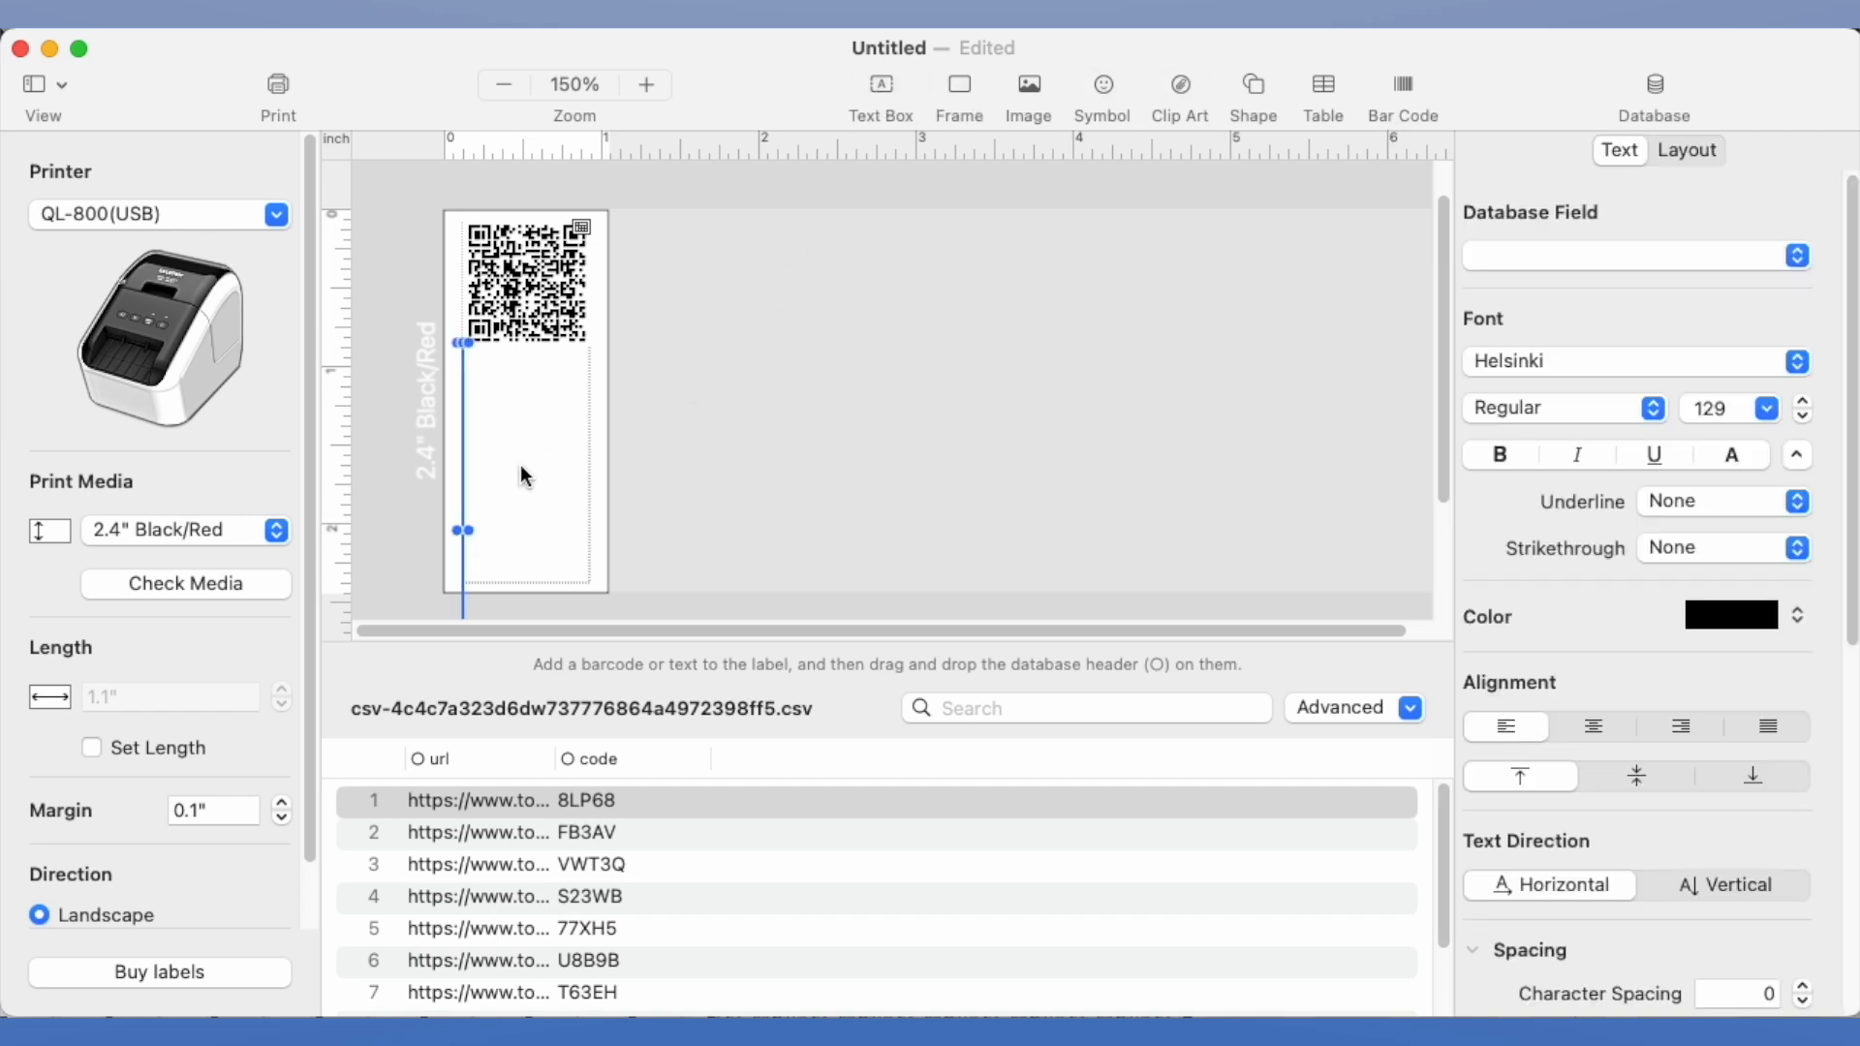
type("W")
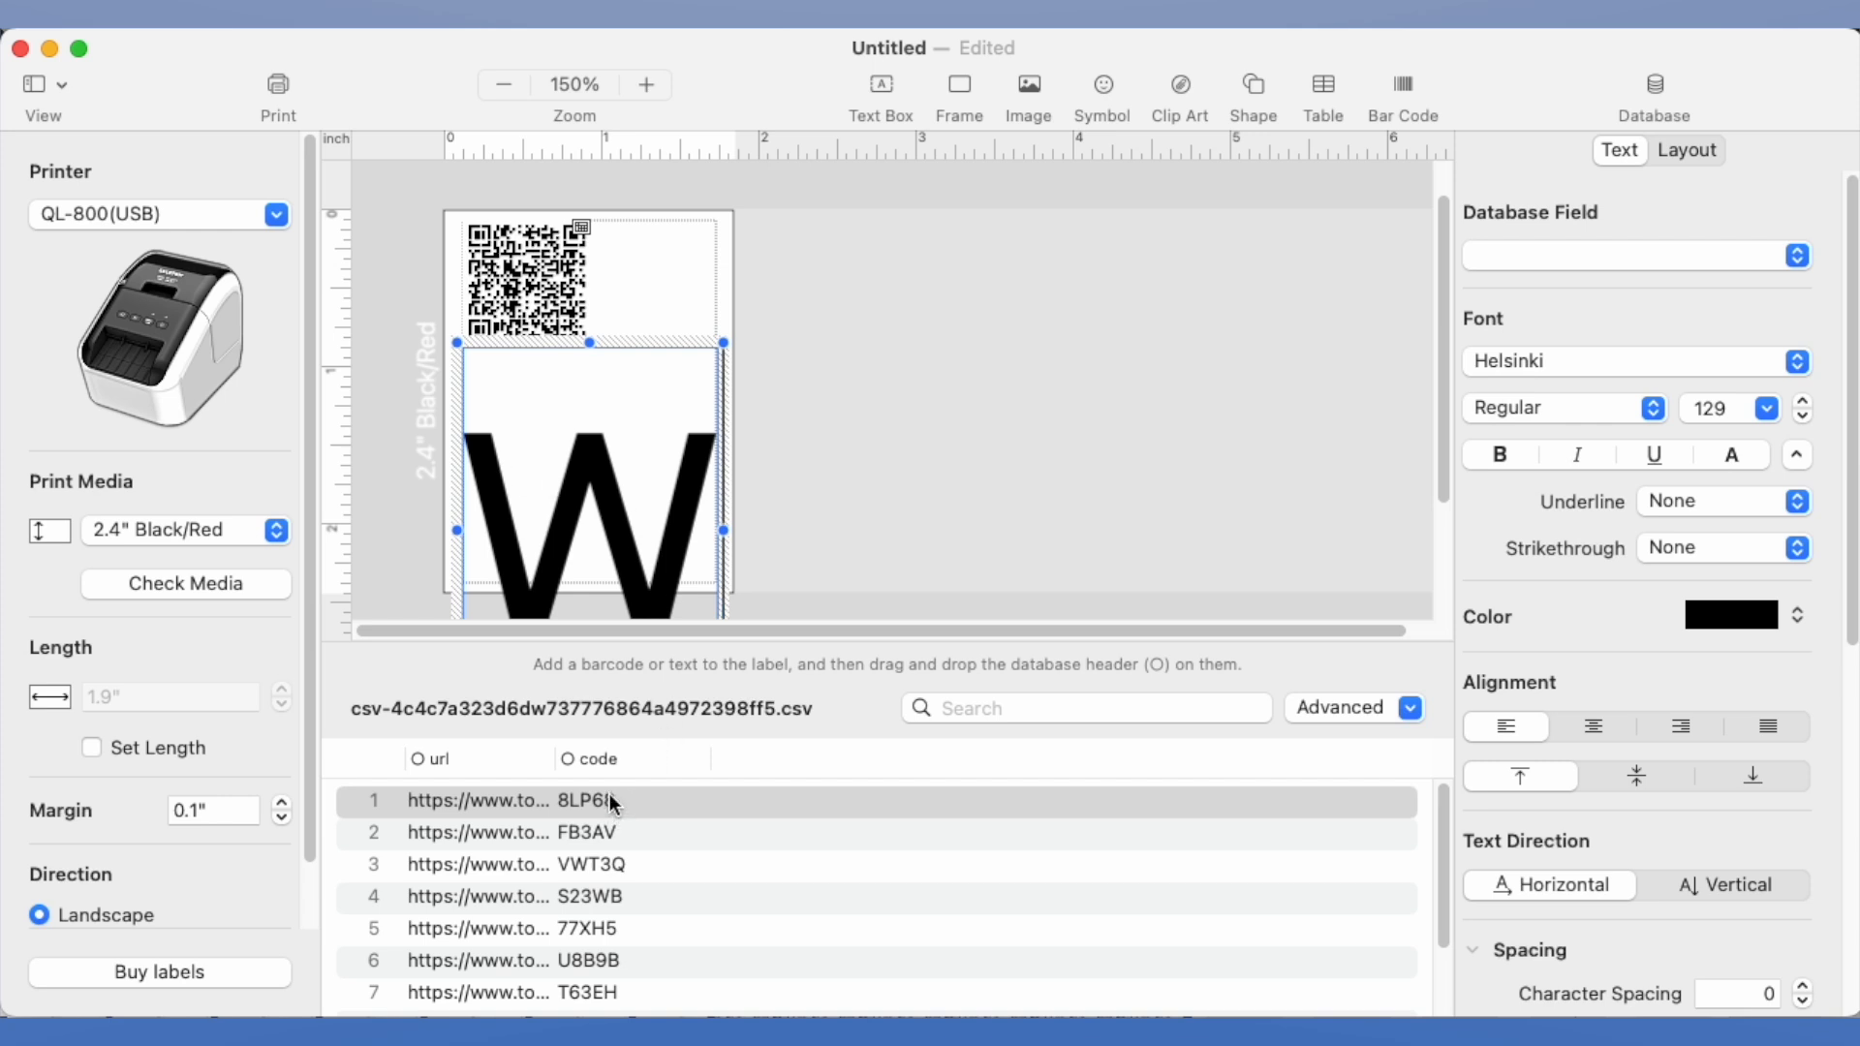
left_click_drag(606, 755, 606, 478)
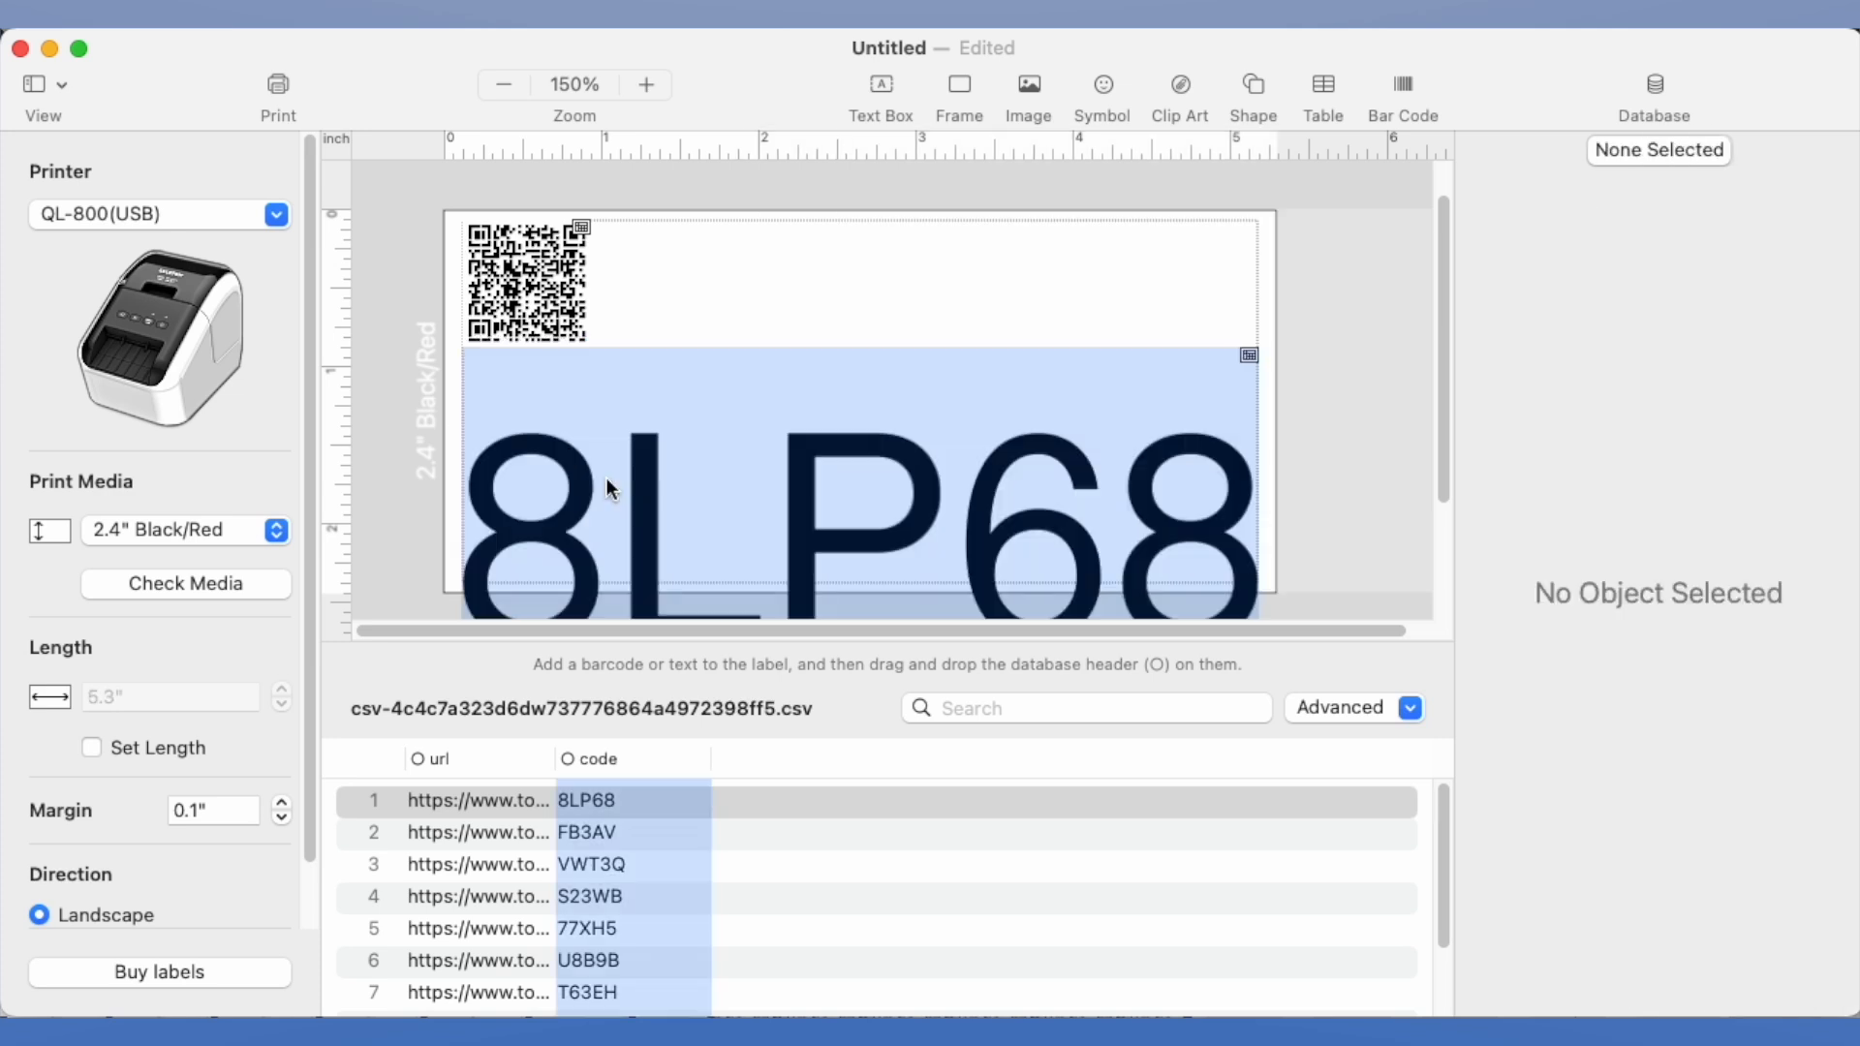
Scale the code text down to 24 pt, then reposition it and the QR code with a gap between them
left_click(888, 442)
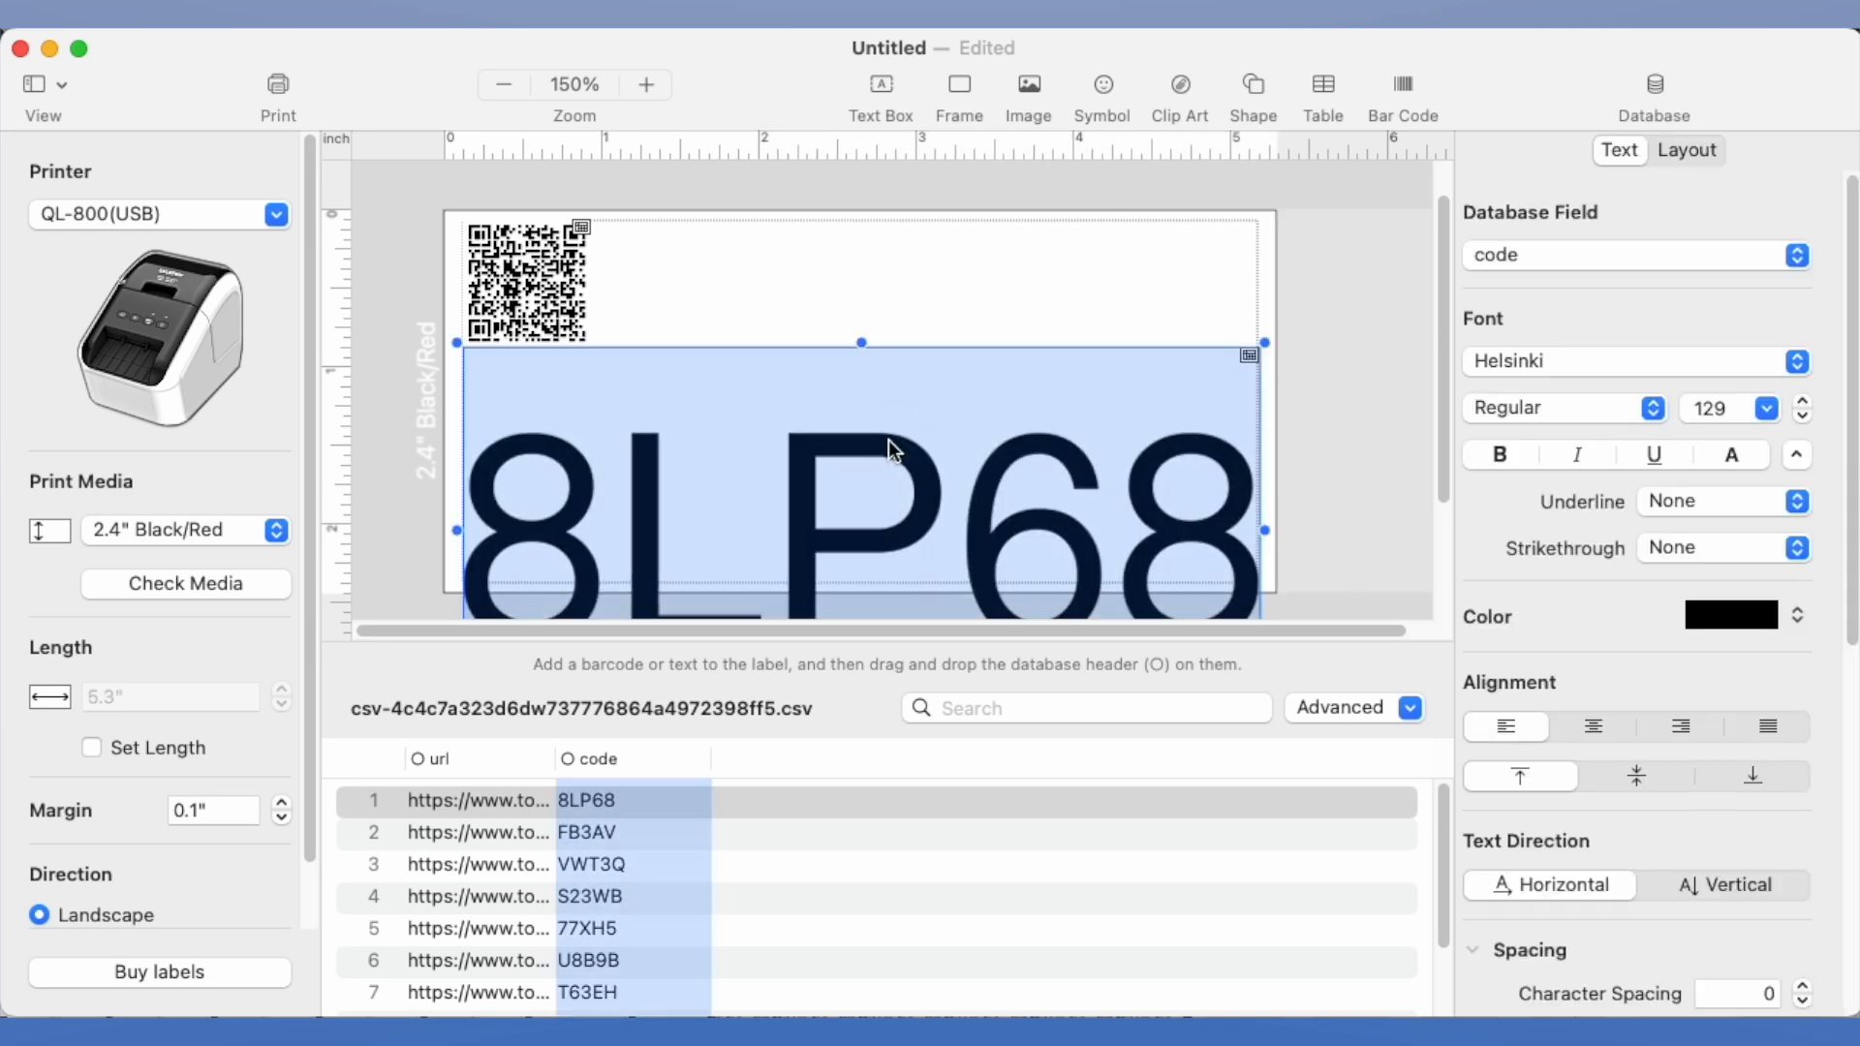
left_click_drag(1265, 531, 665, 474)
left_click_drag(670, 393, 611, 388)
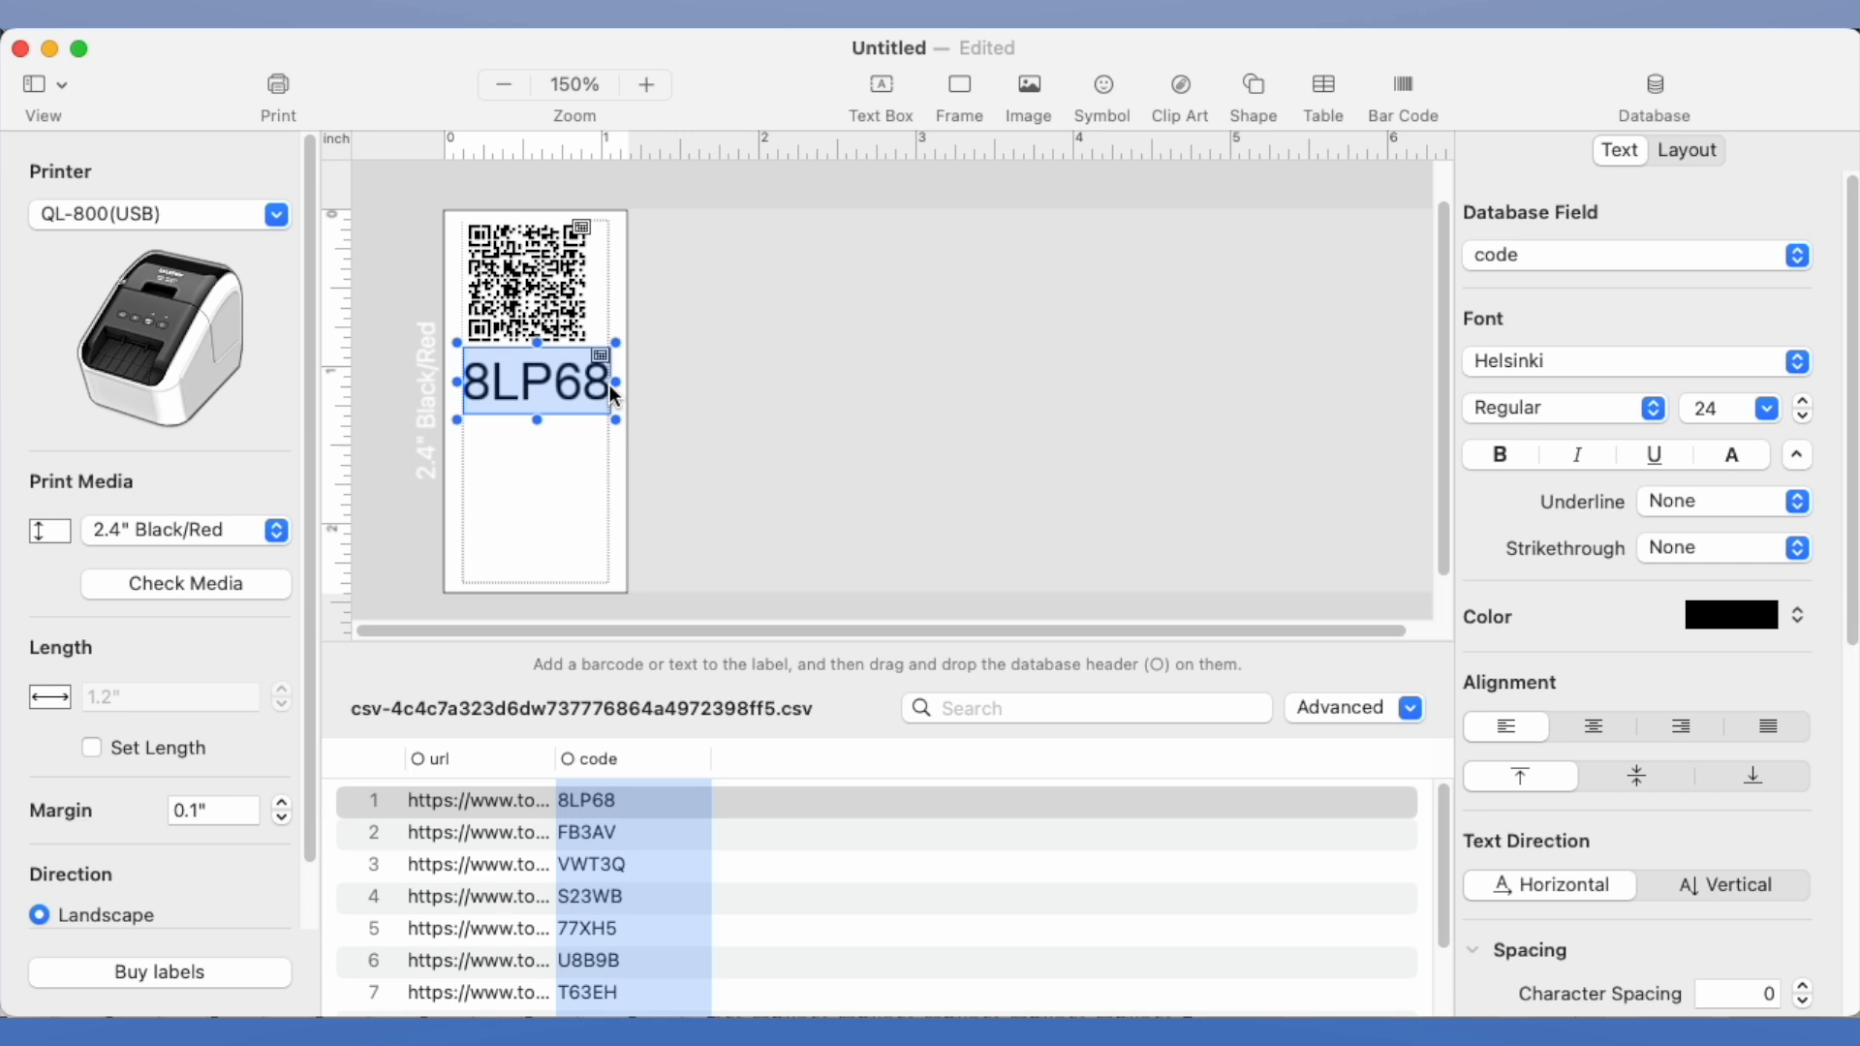
left_click(558, 380)
left_click(562, 304)
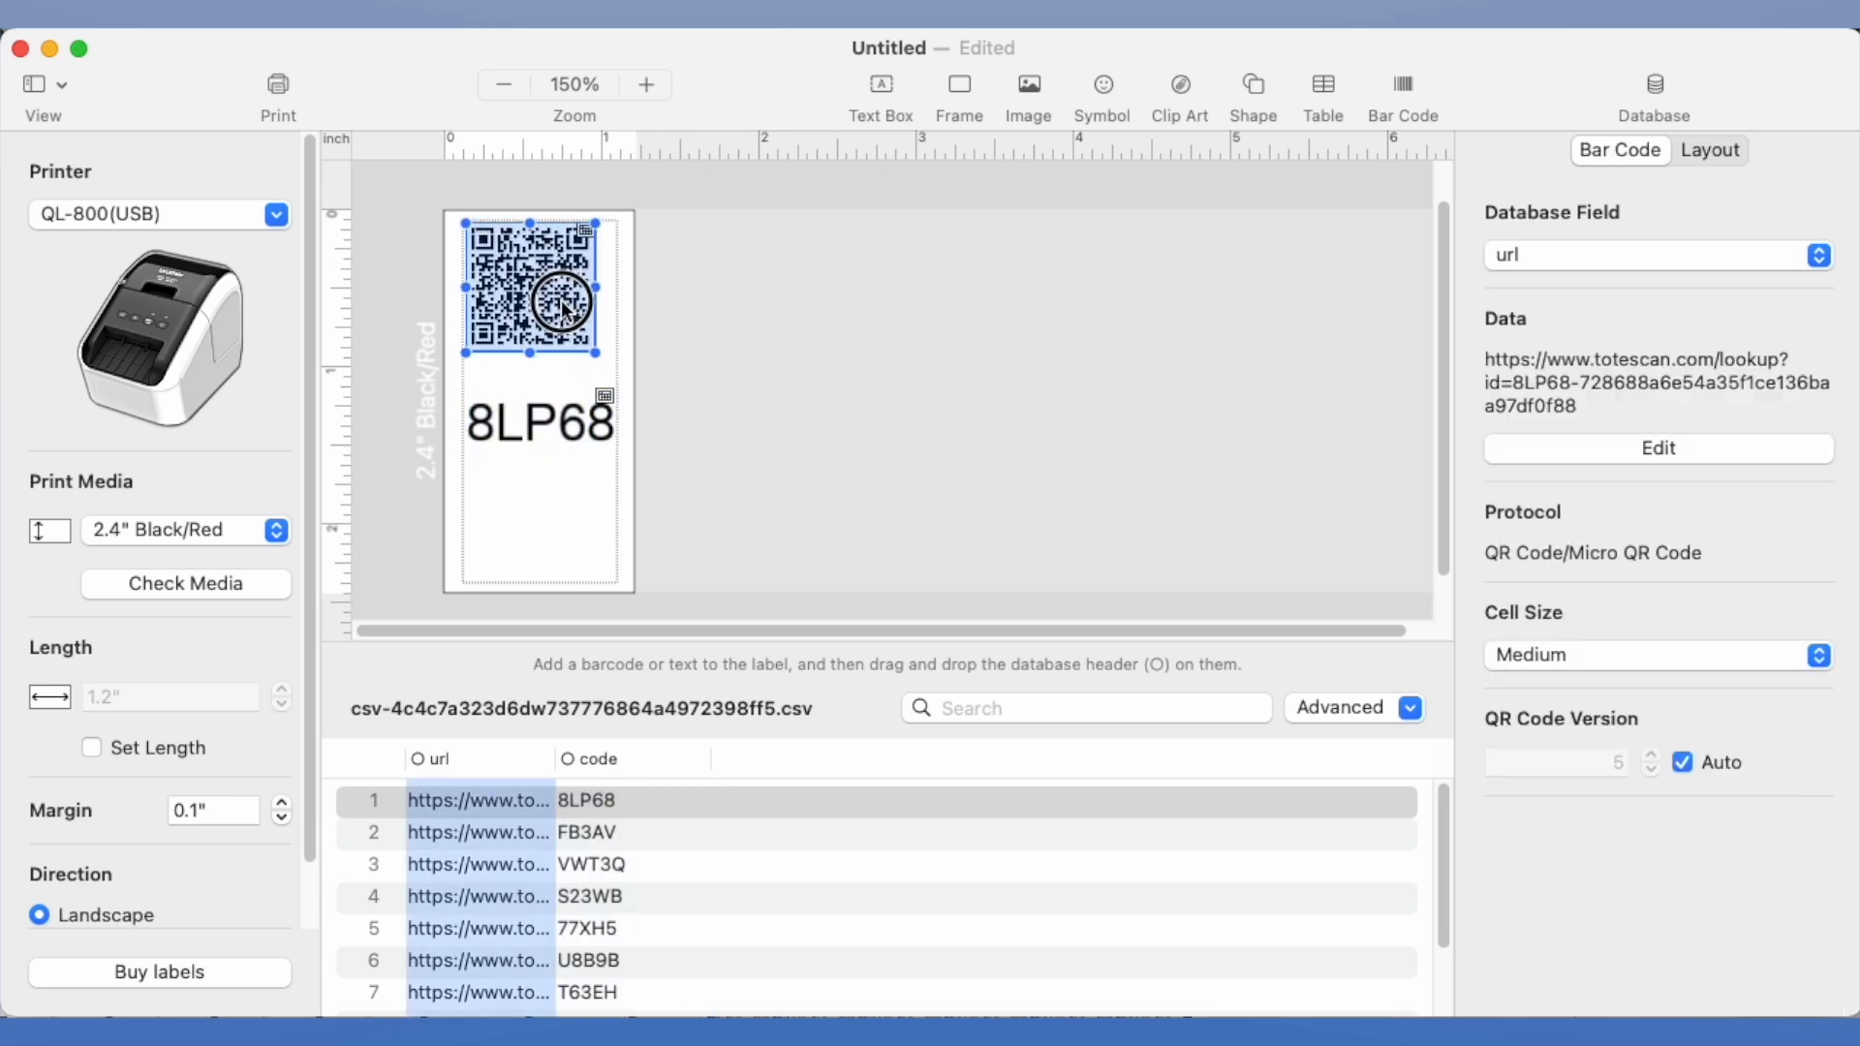
left_click_drag(562, 304, 571, 312)
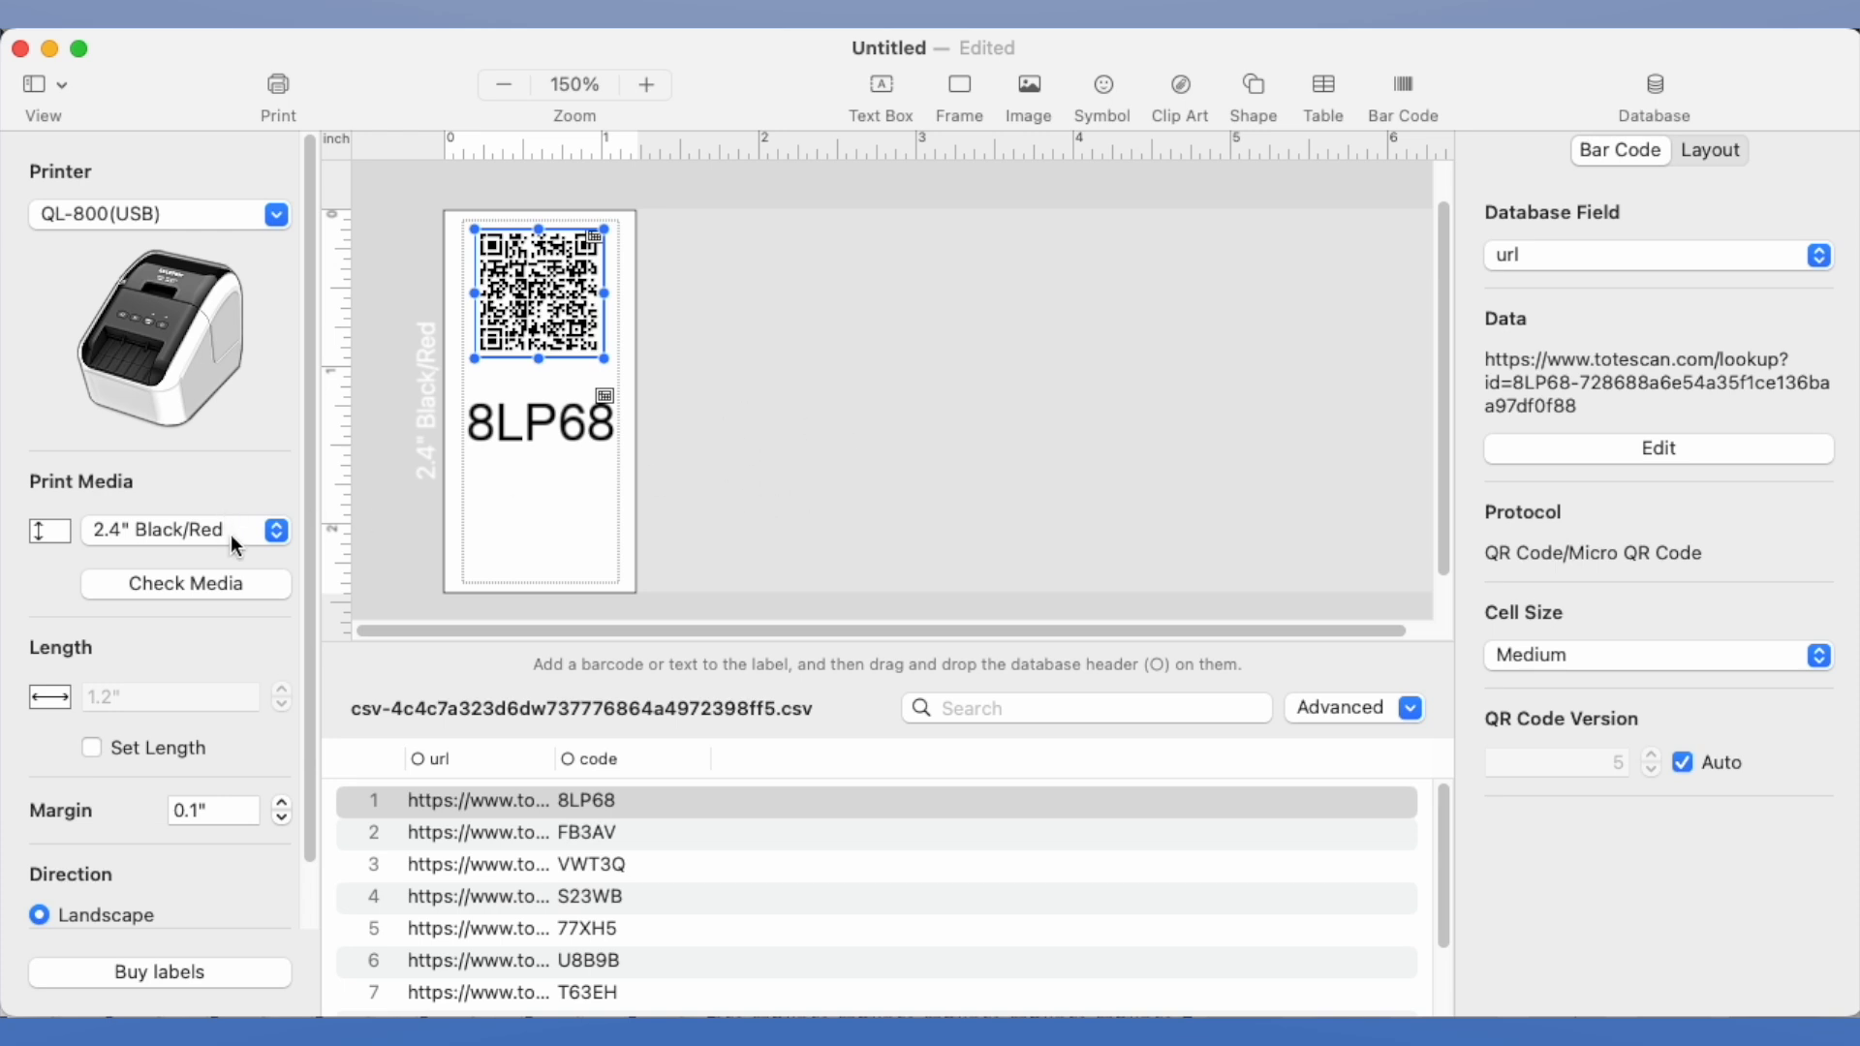
left_click(623, 457)
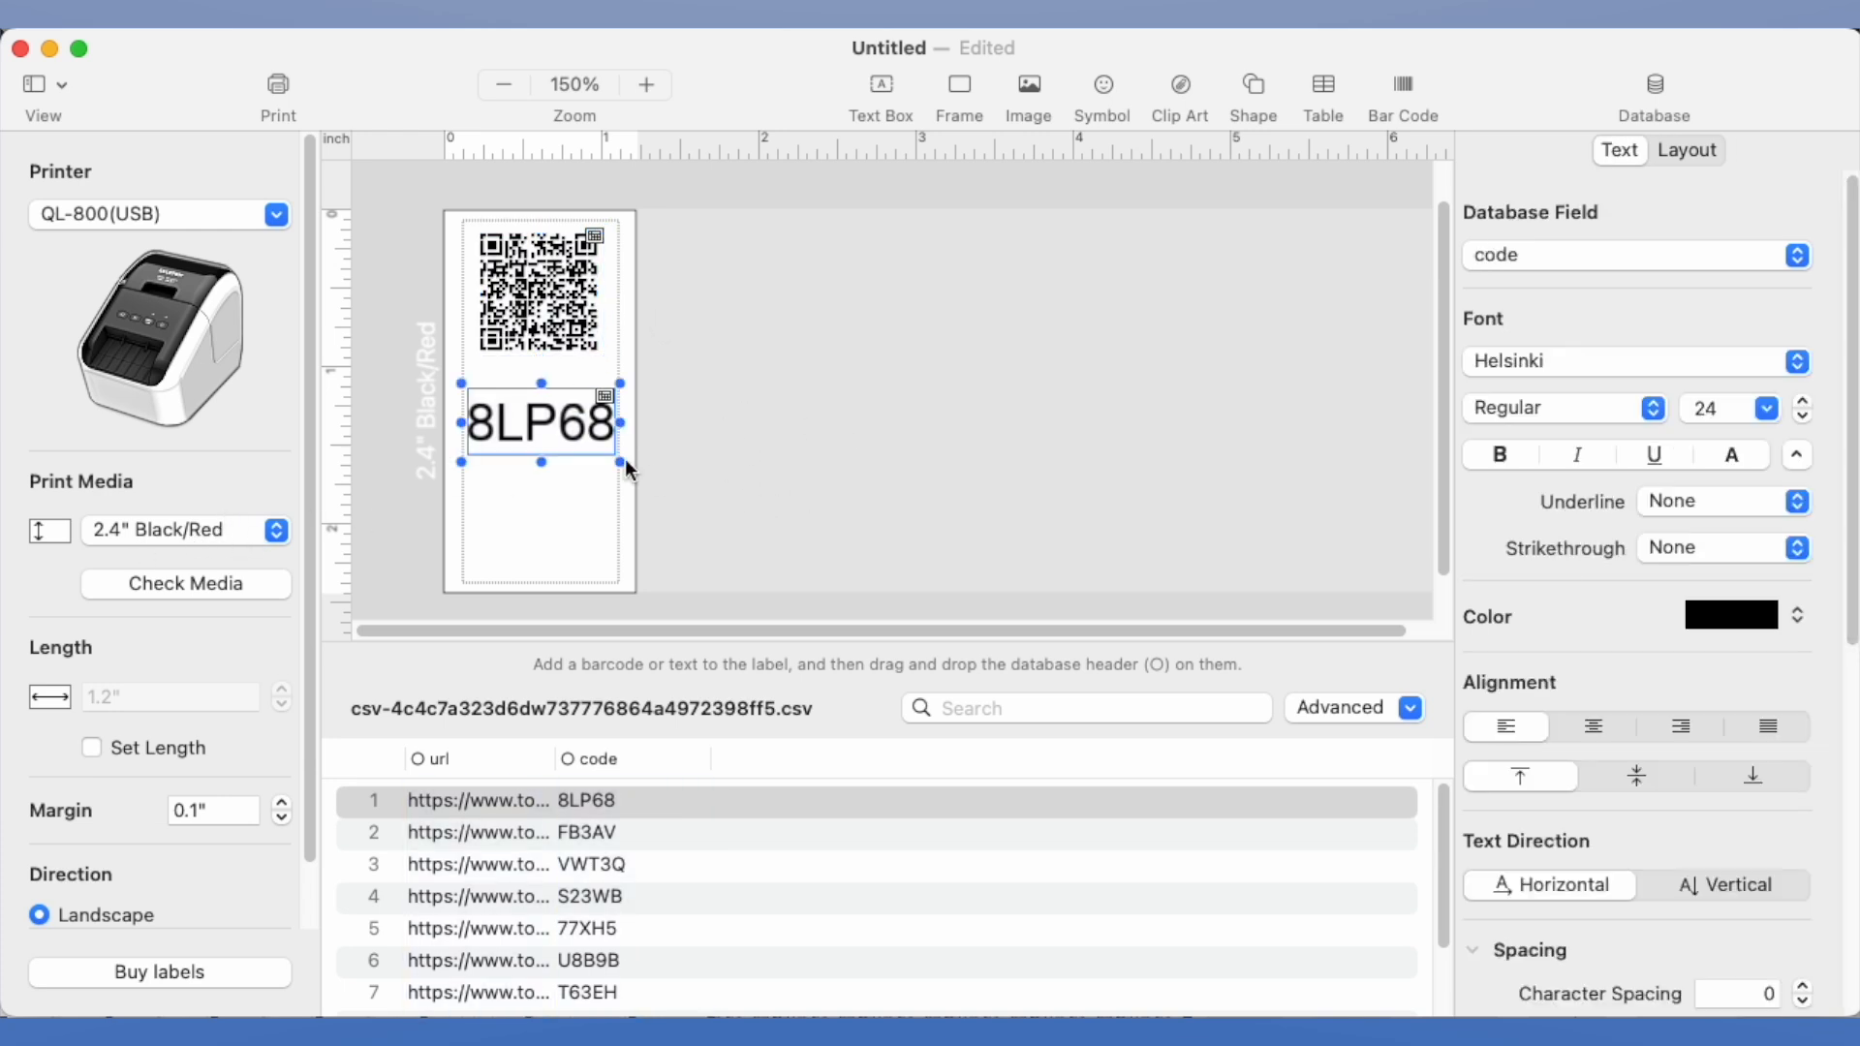
left_click_drag(620, 459, 657, 477)
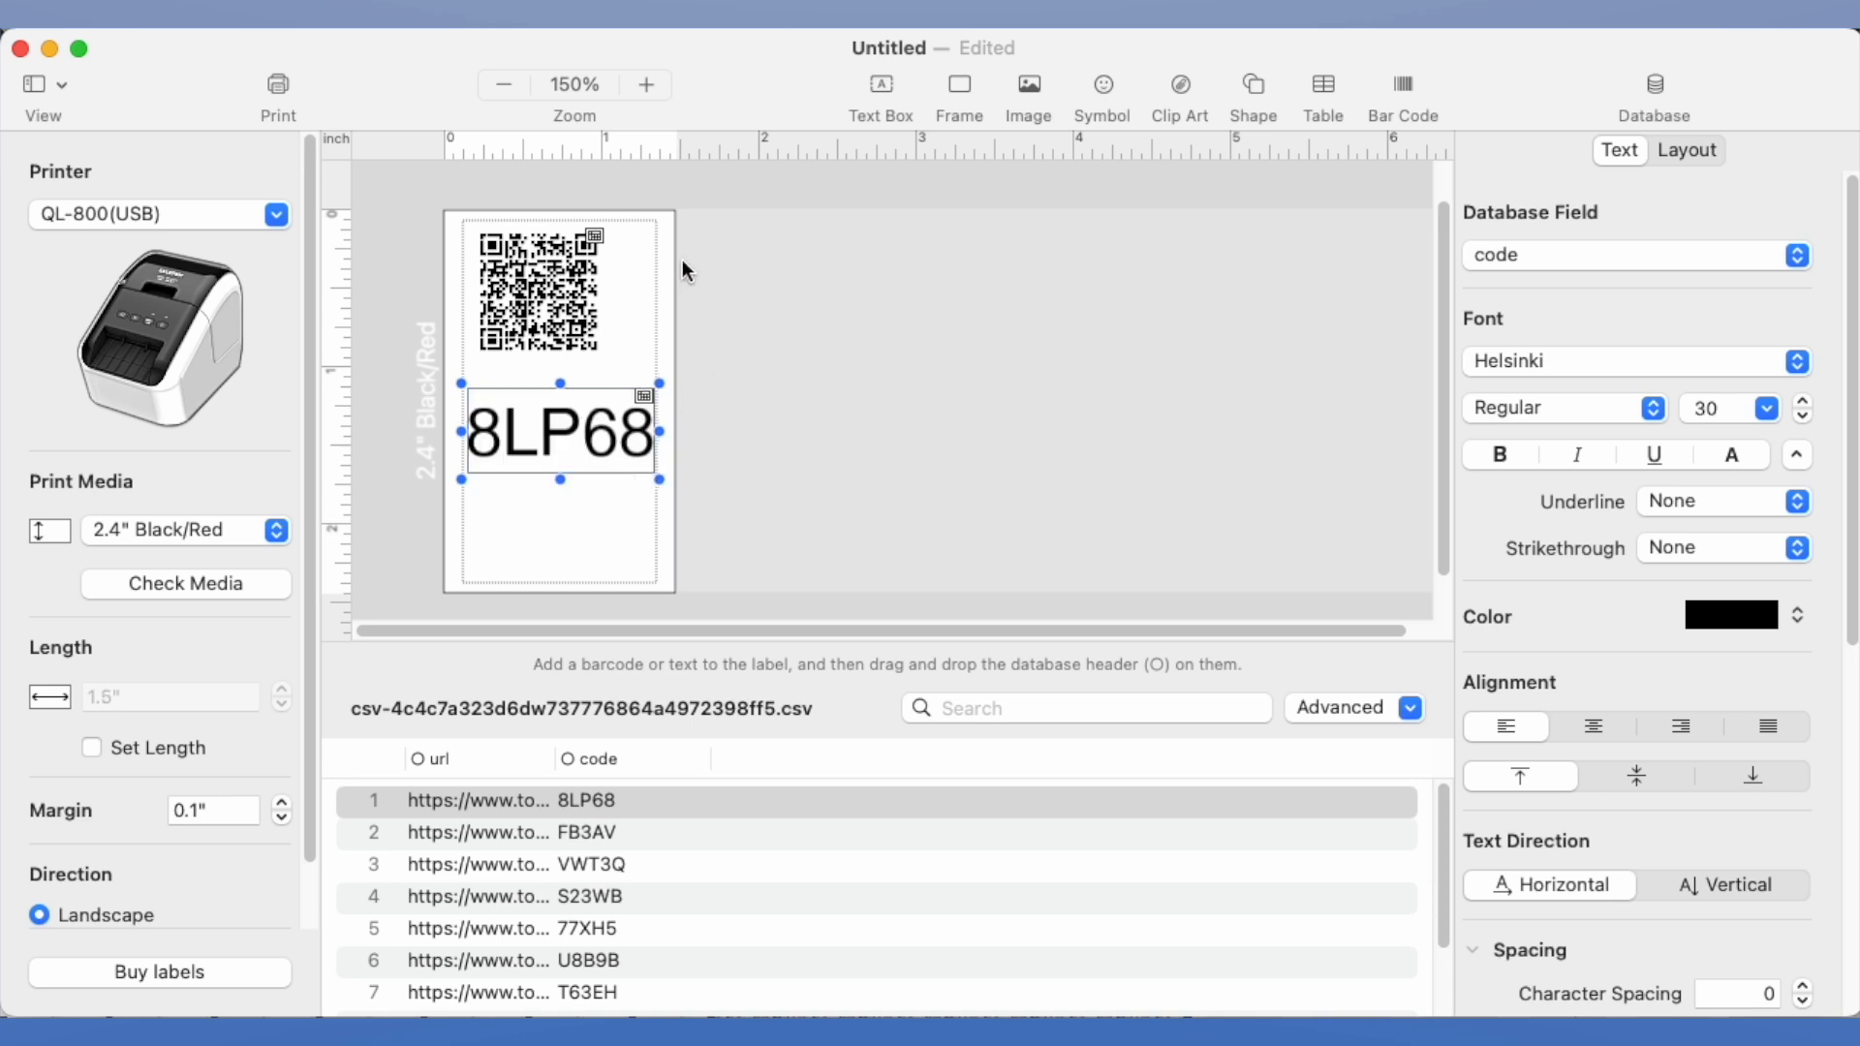
left_click_drag(658, 480, 614, 434)
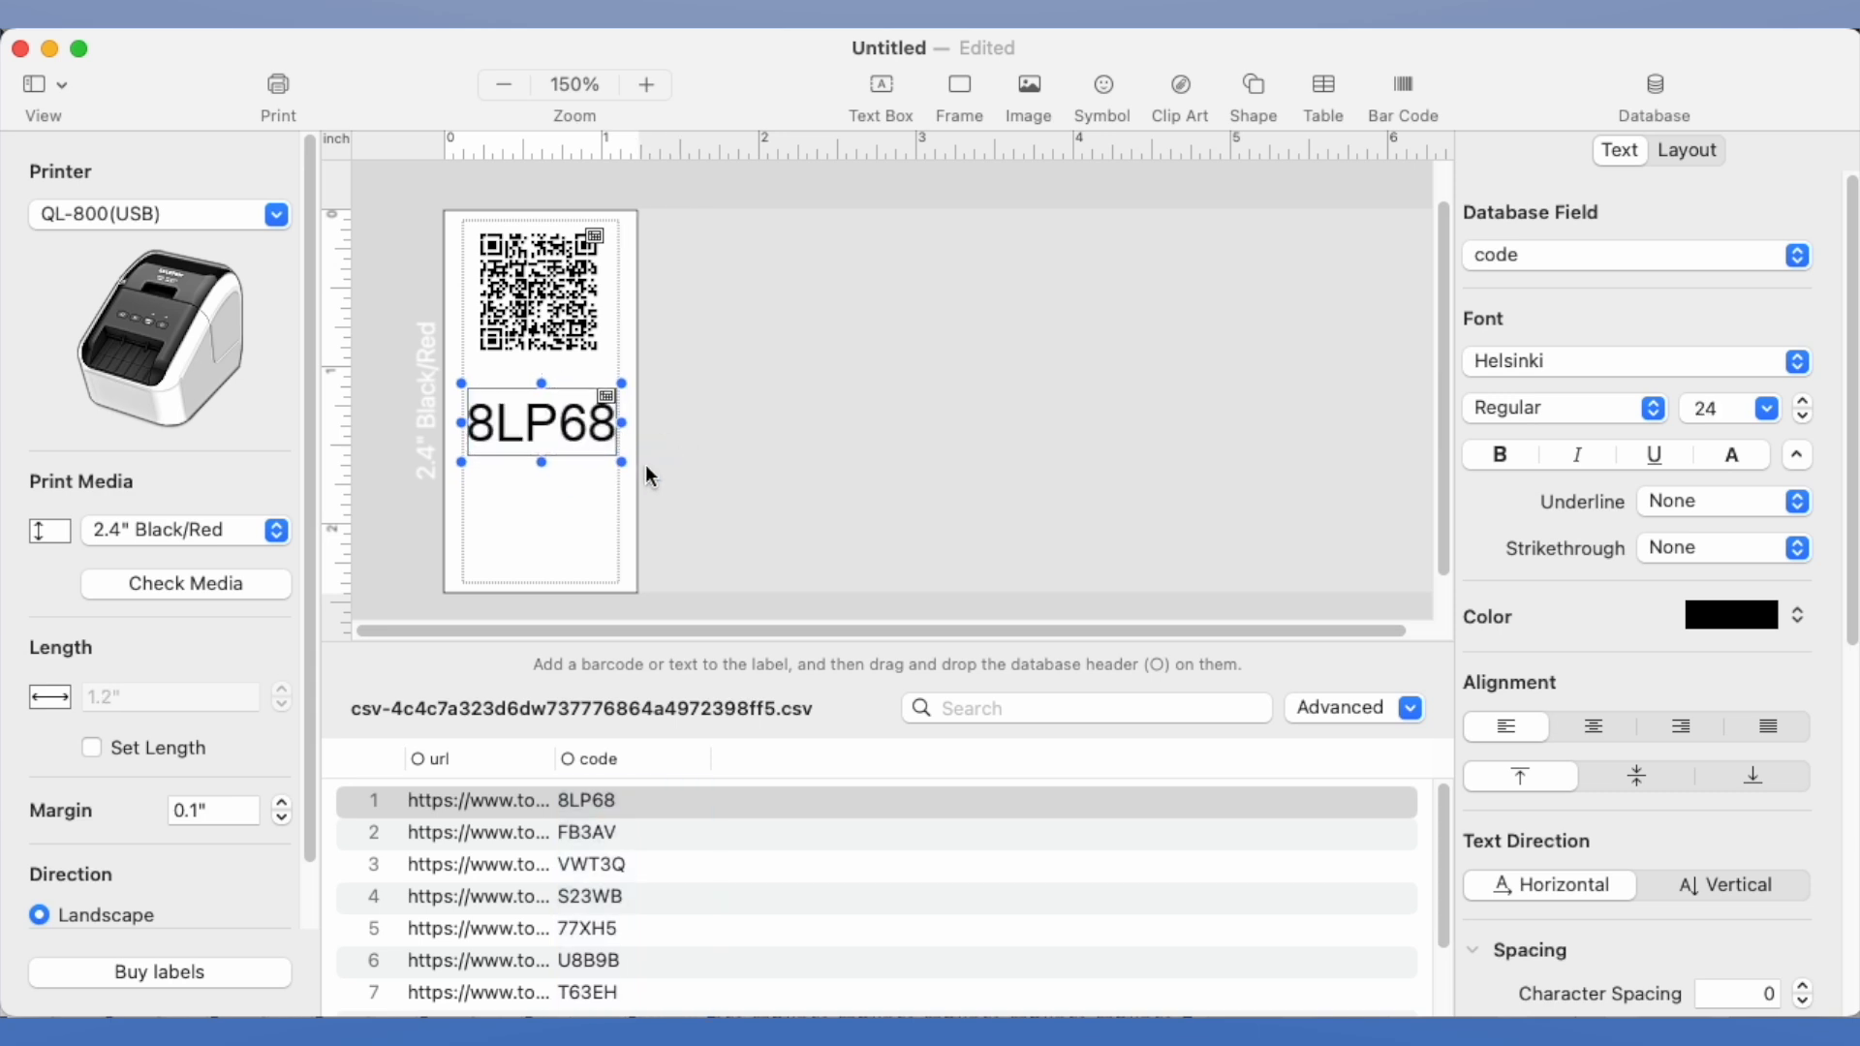
Enlarge the code text below the QR code to 40 pt
left_click(579, 329)
left_click(600, 420)
left_click_drag(623, 424, 718, 426)
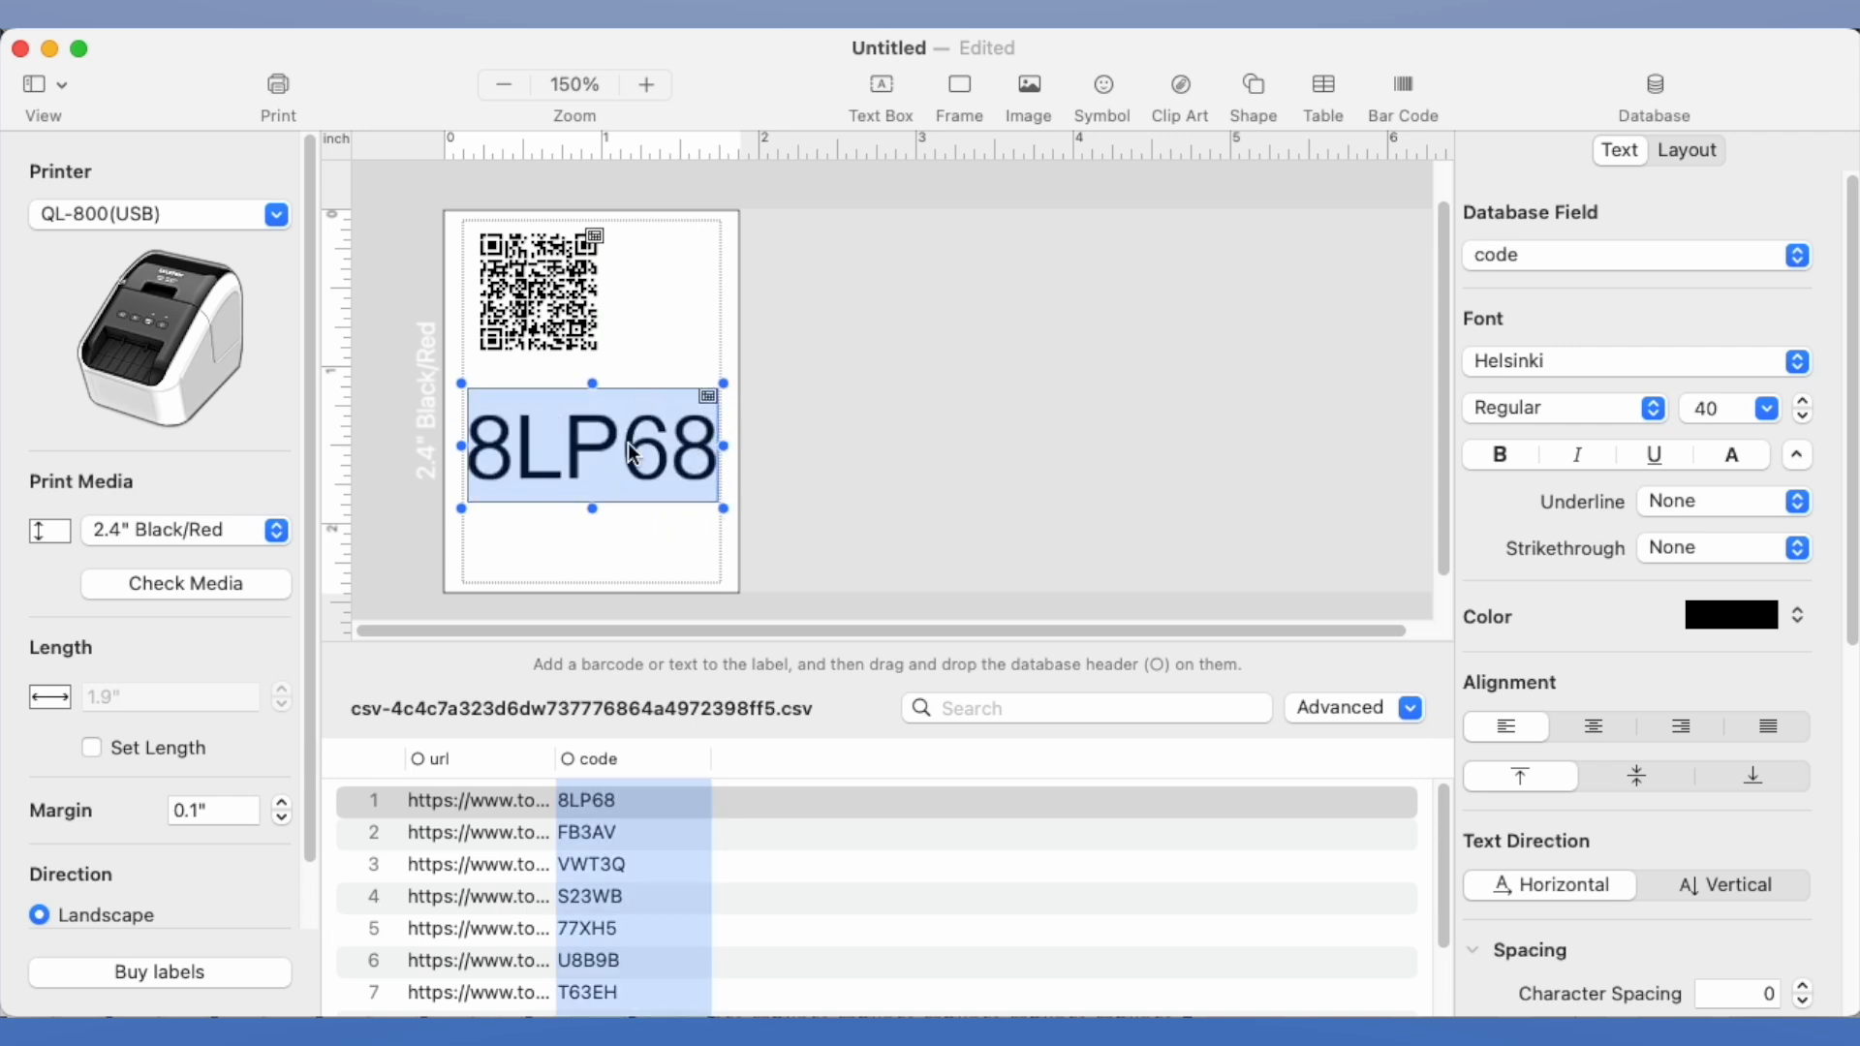
Enlarge the QR code to the Large cell size and center it above the code text, moving the text lower to fit
left_click(598, 350)
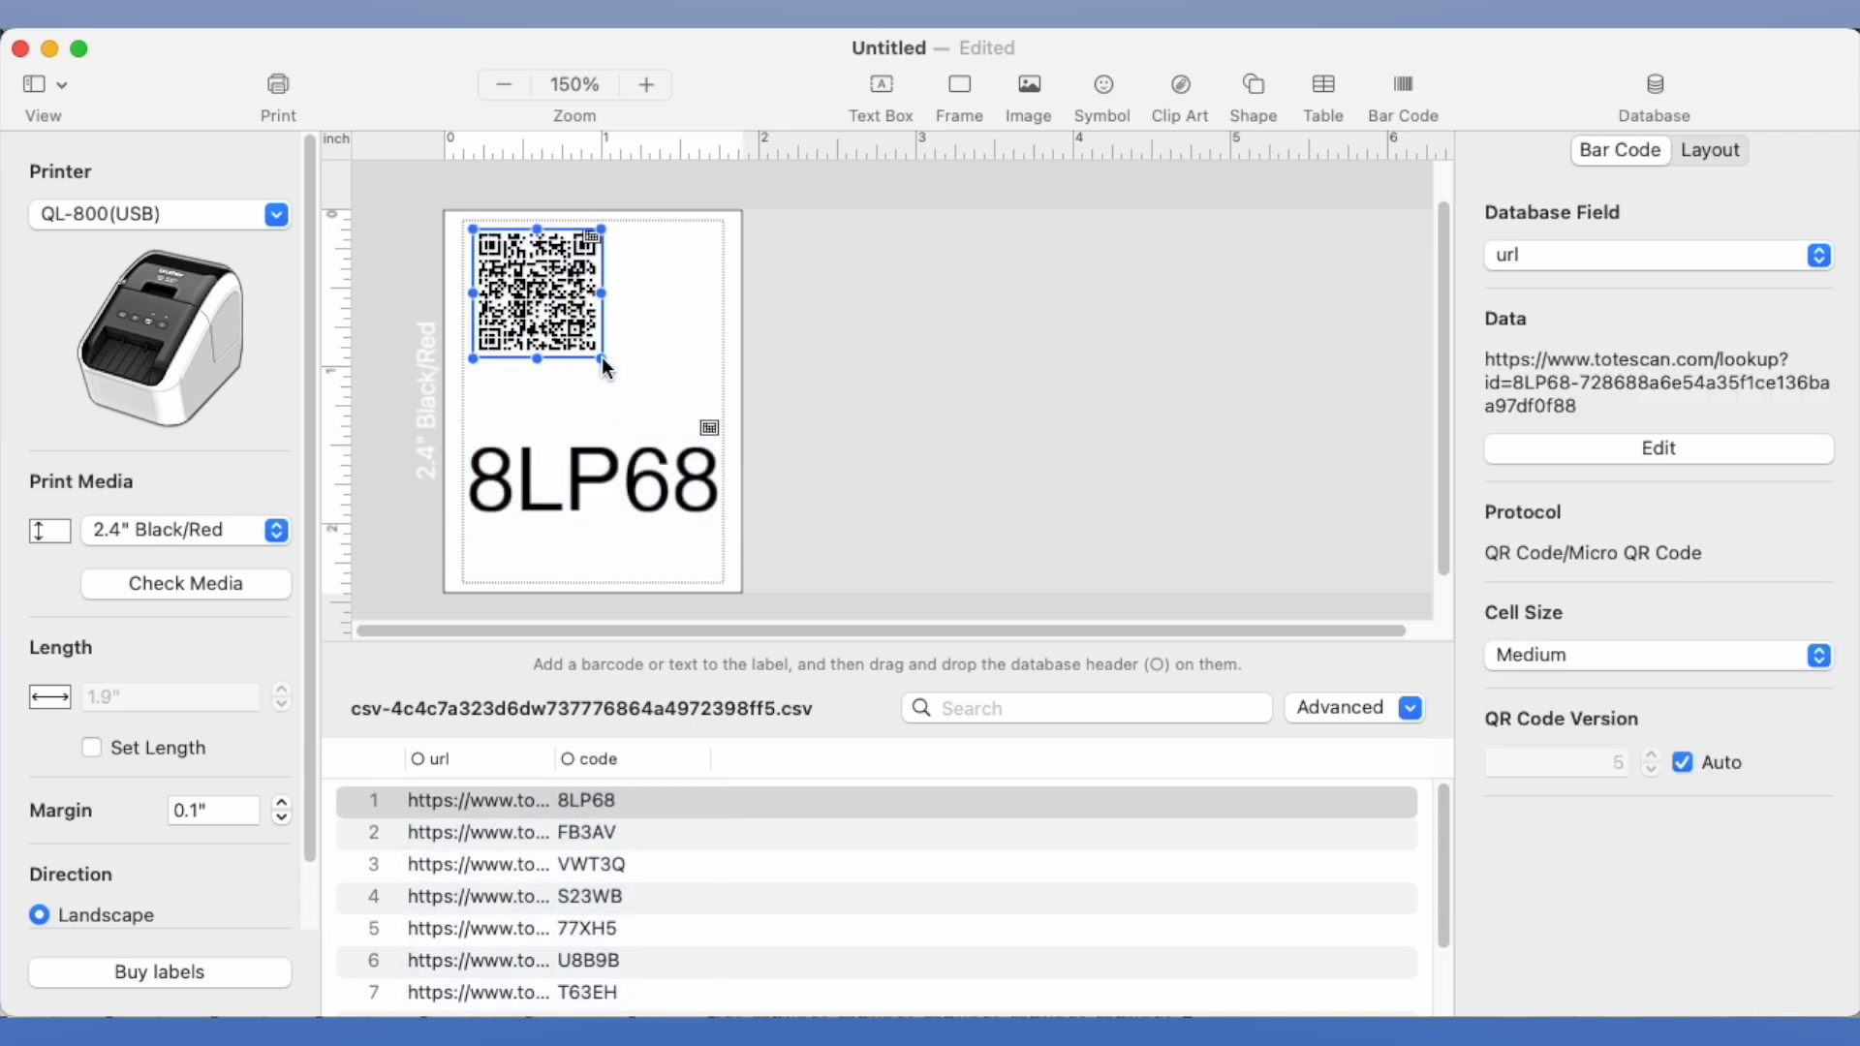
mouse_move(622, 373)
left_mouse_down()
mouse_move(710, 453)
mouse_move(618, 384)
mouse_move(698, 447)
mouse_move(636, 380)
left_mouse_up()
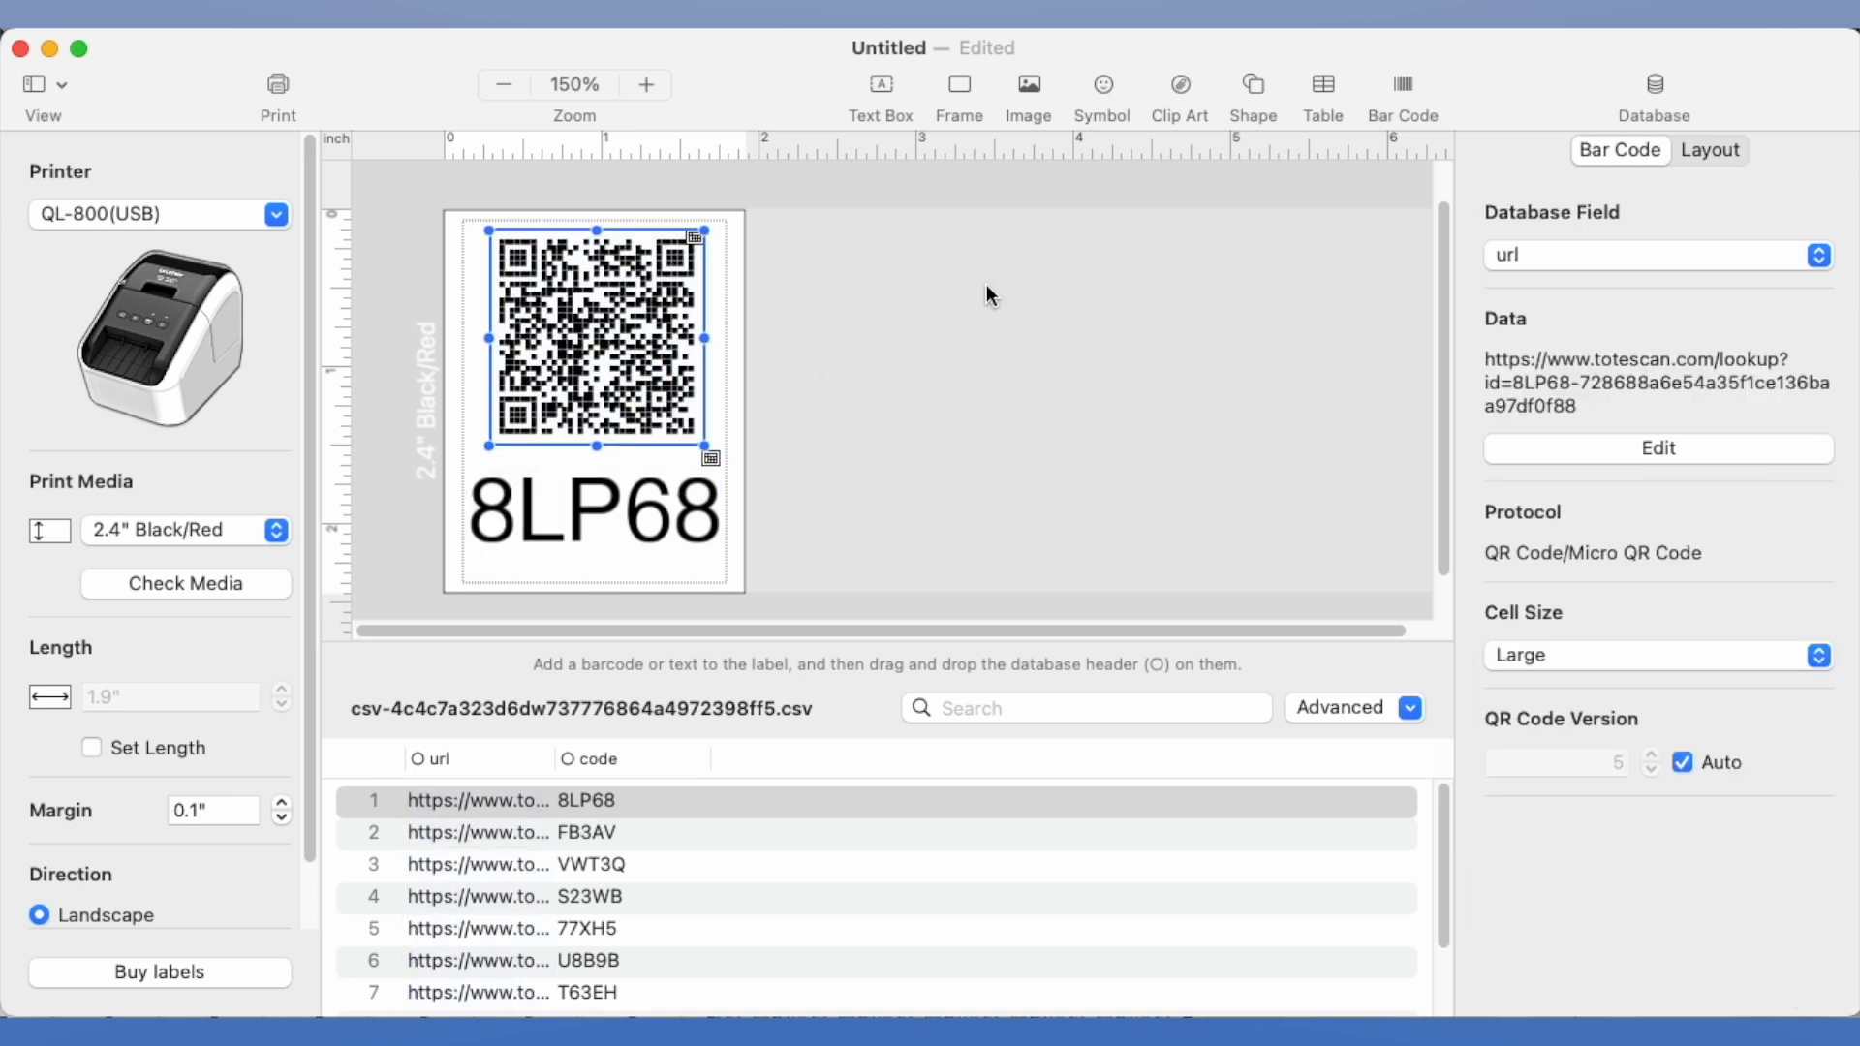
left_click(855, 387)
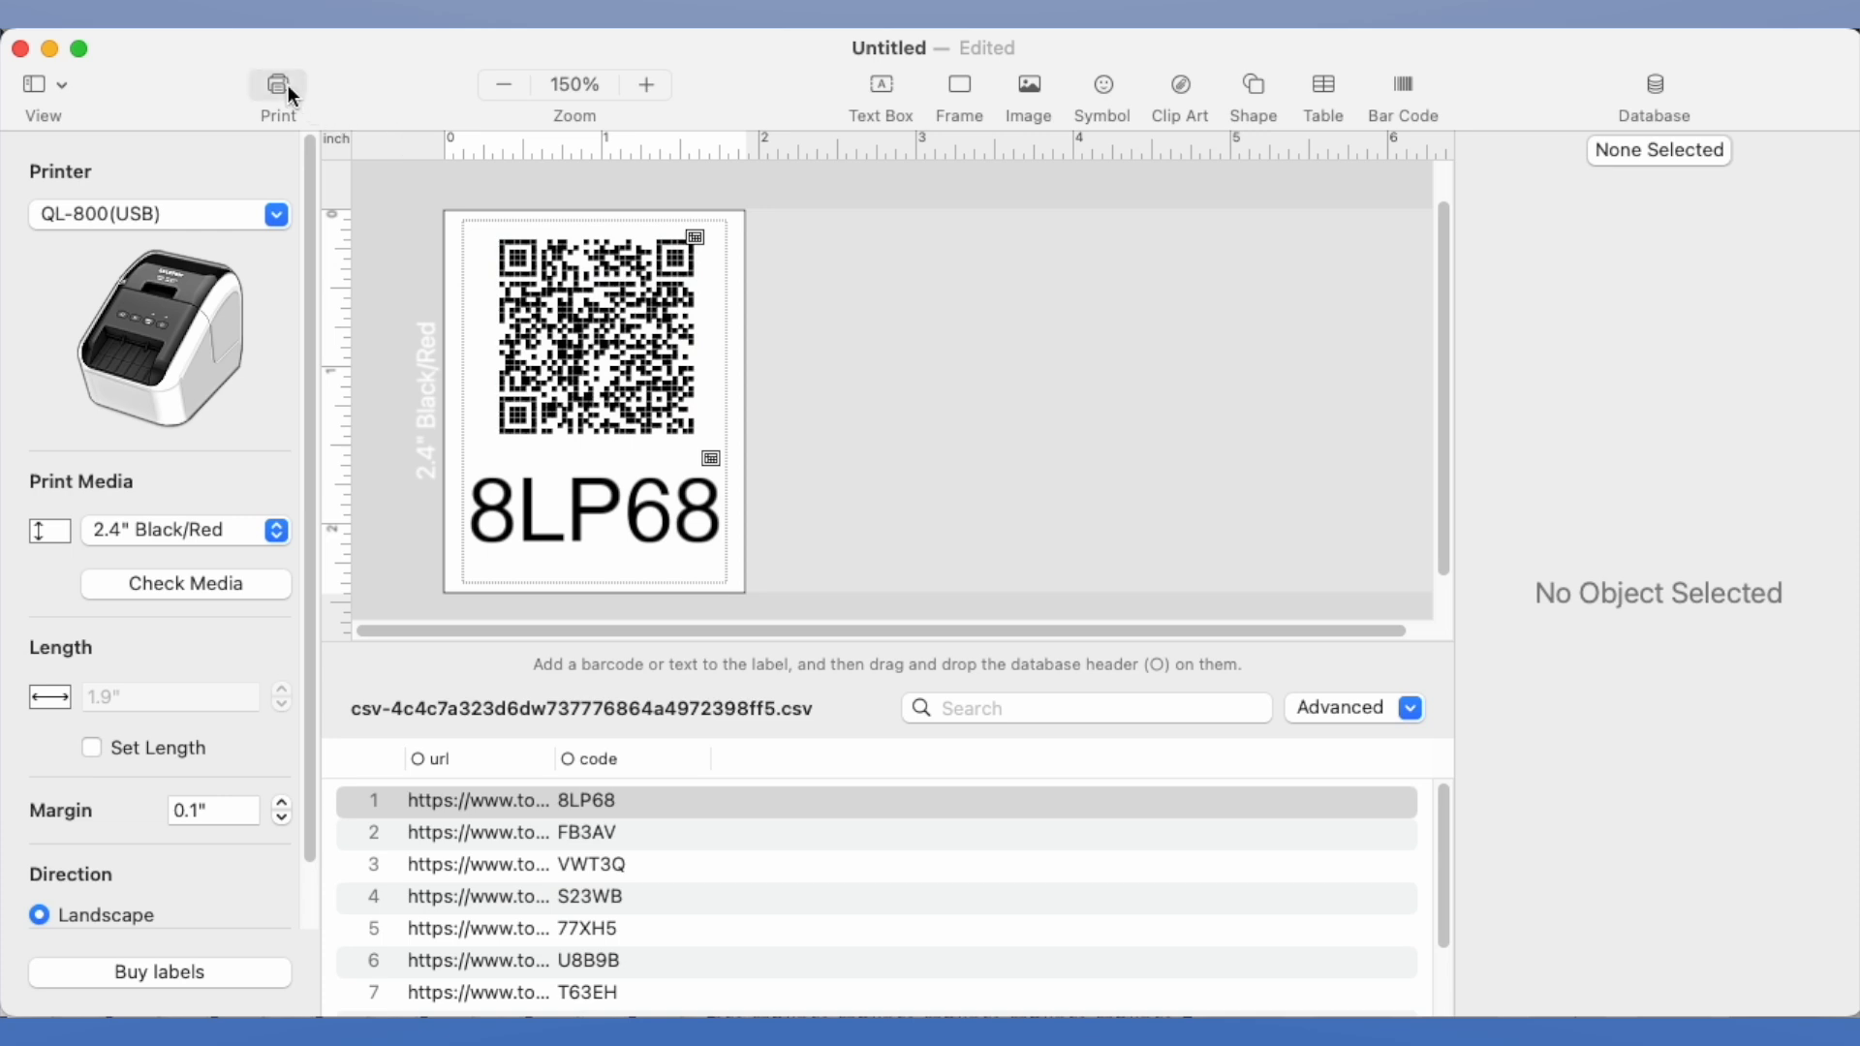